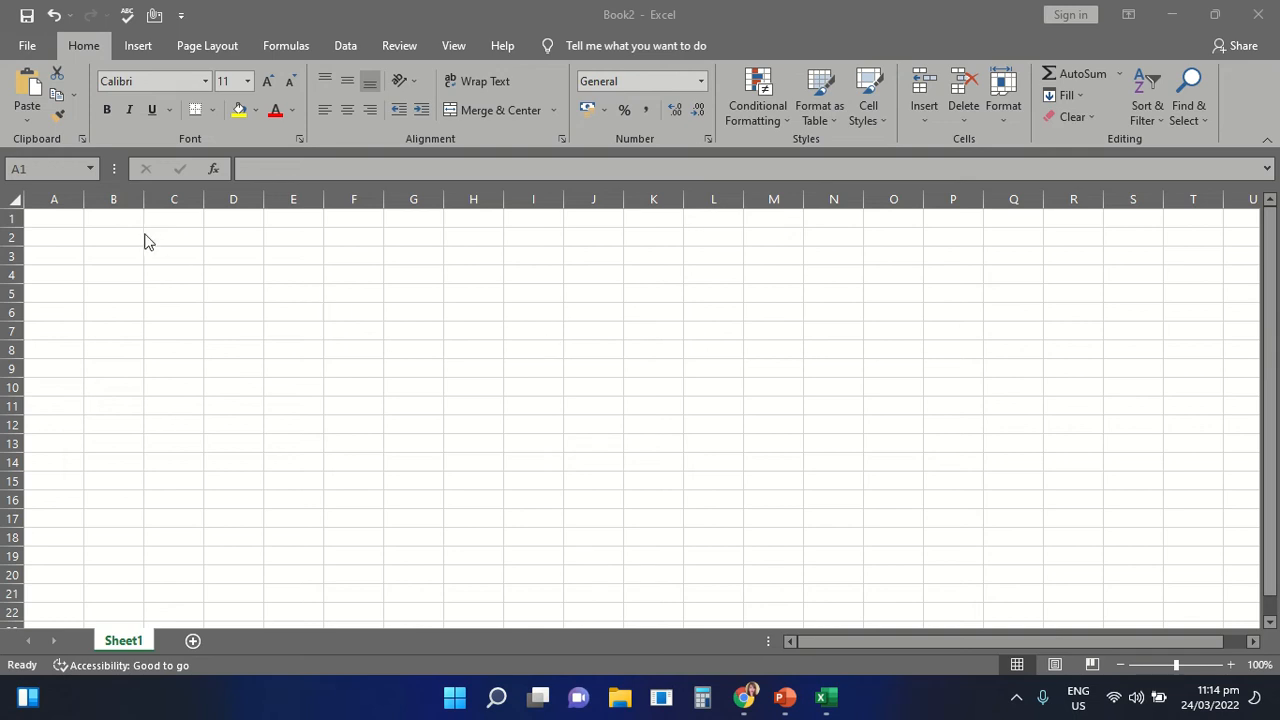
Enter the text COMPUTER in cell A1
left_click(71, 218)
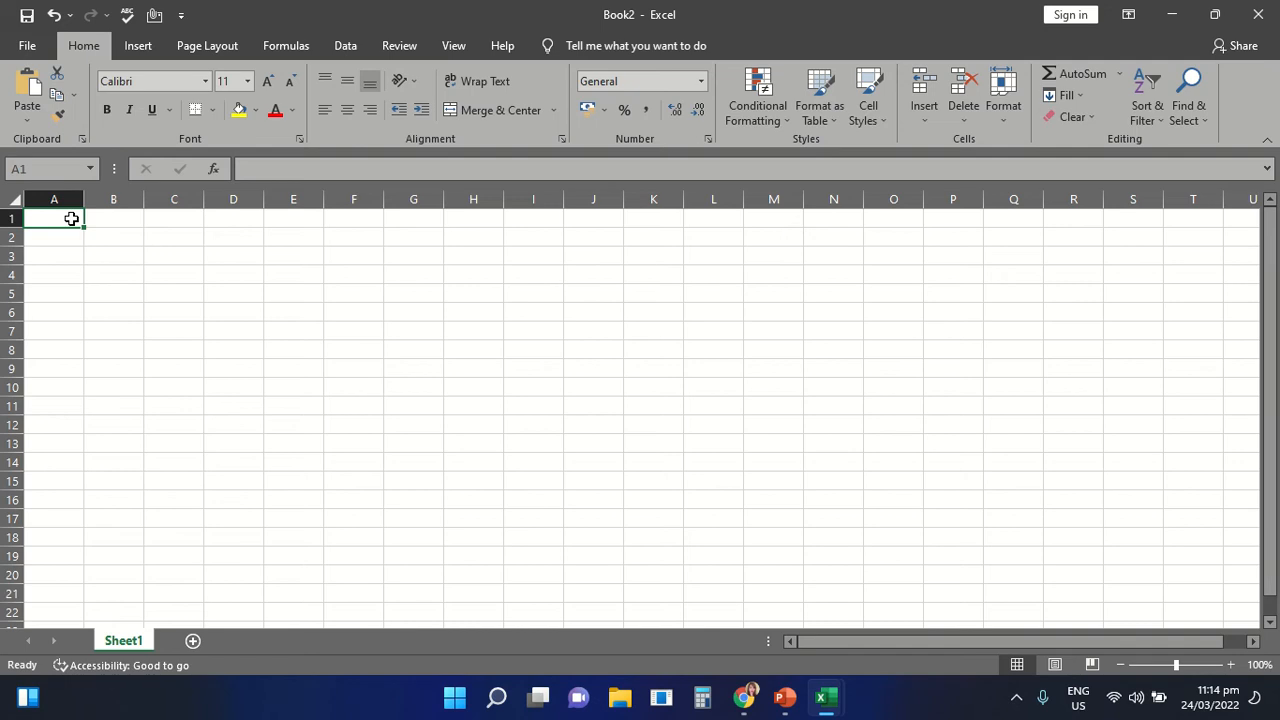
type("COM")
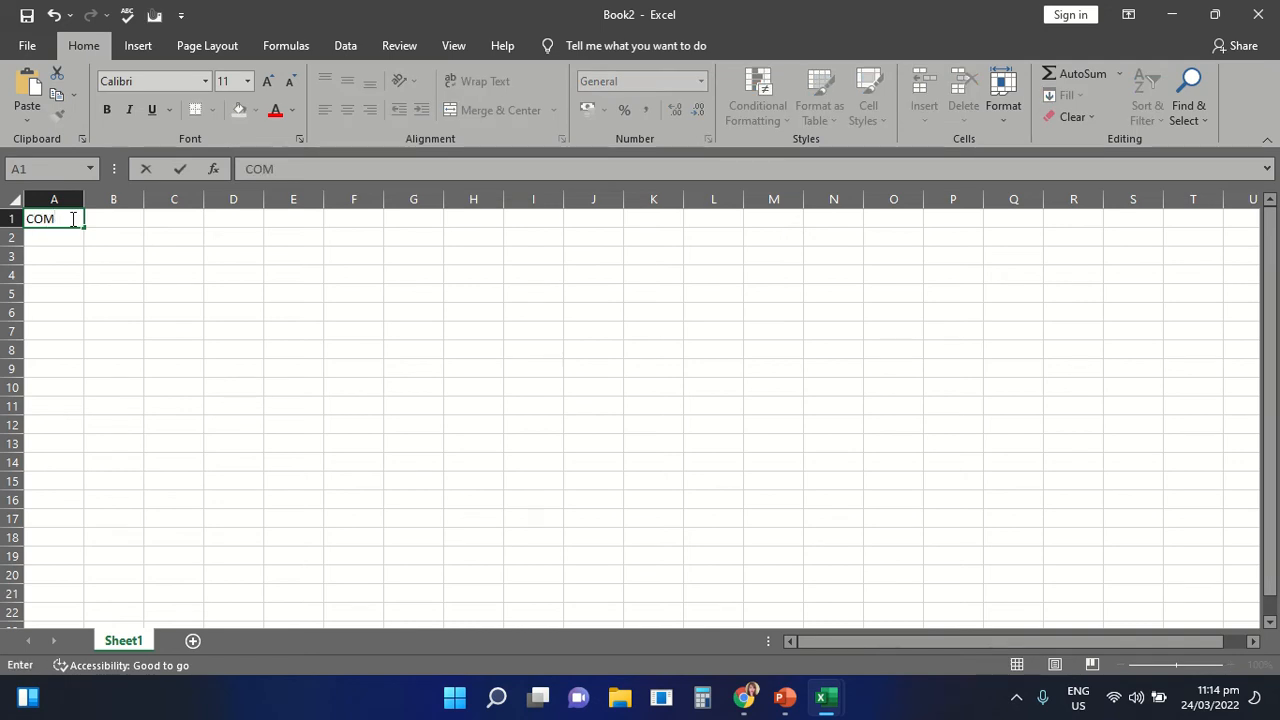
type("PUTER")
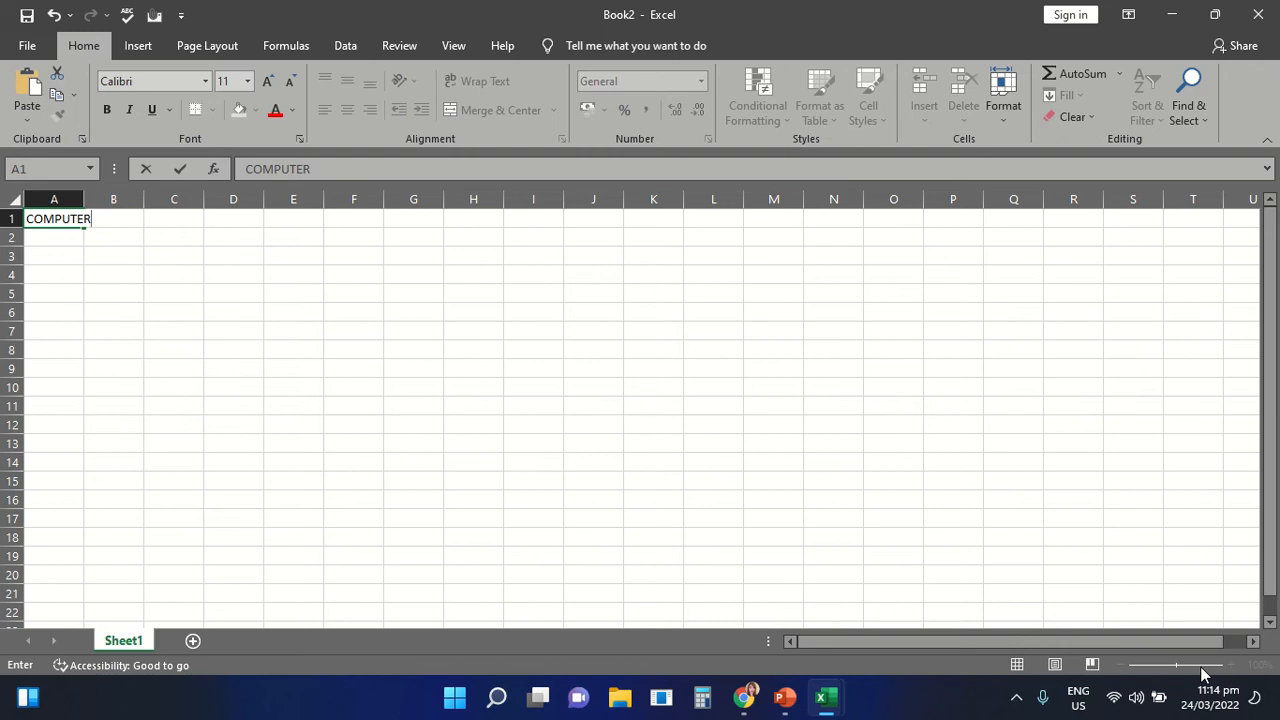
left_click(1270, 612)
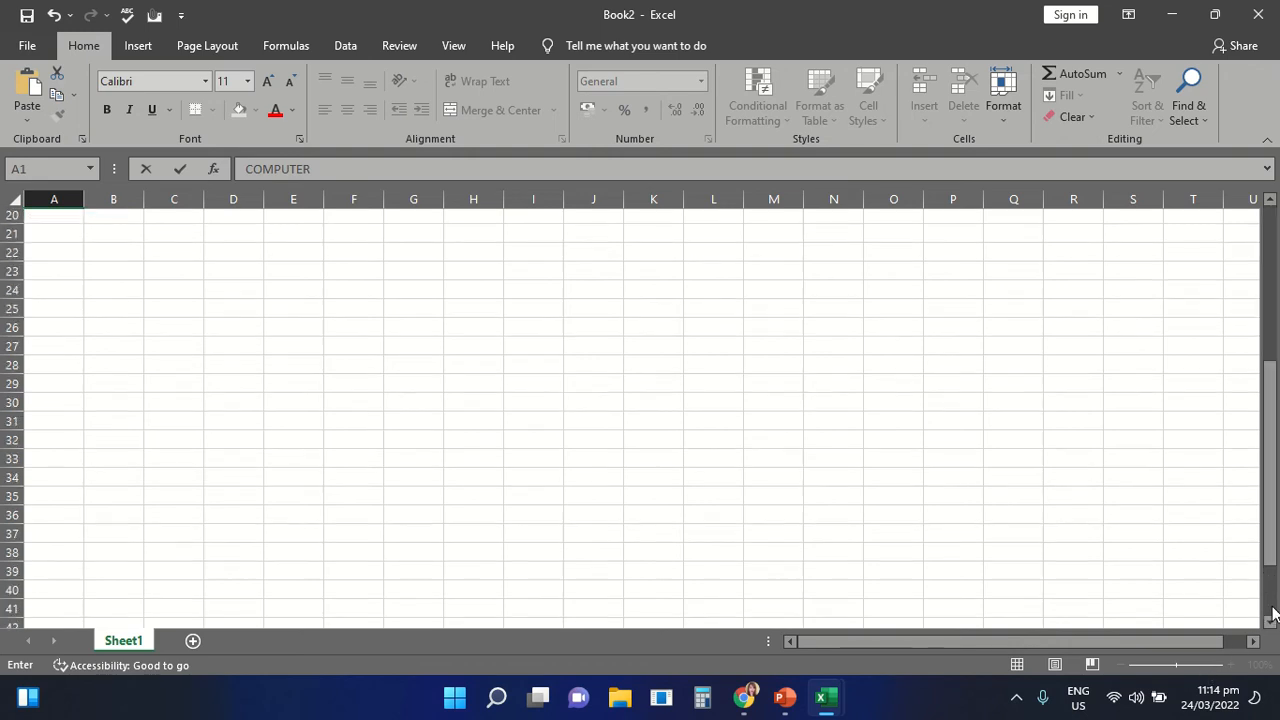
left_click(1275, 260)
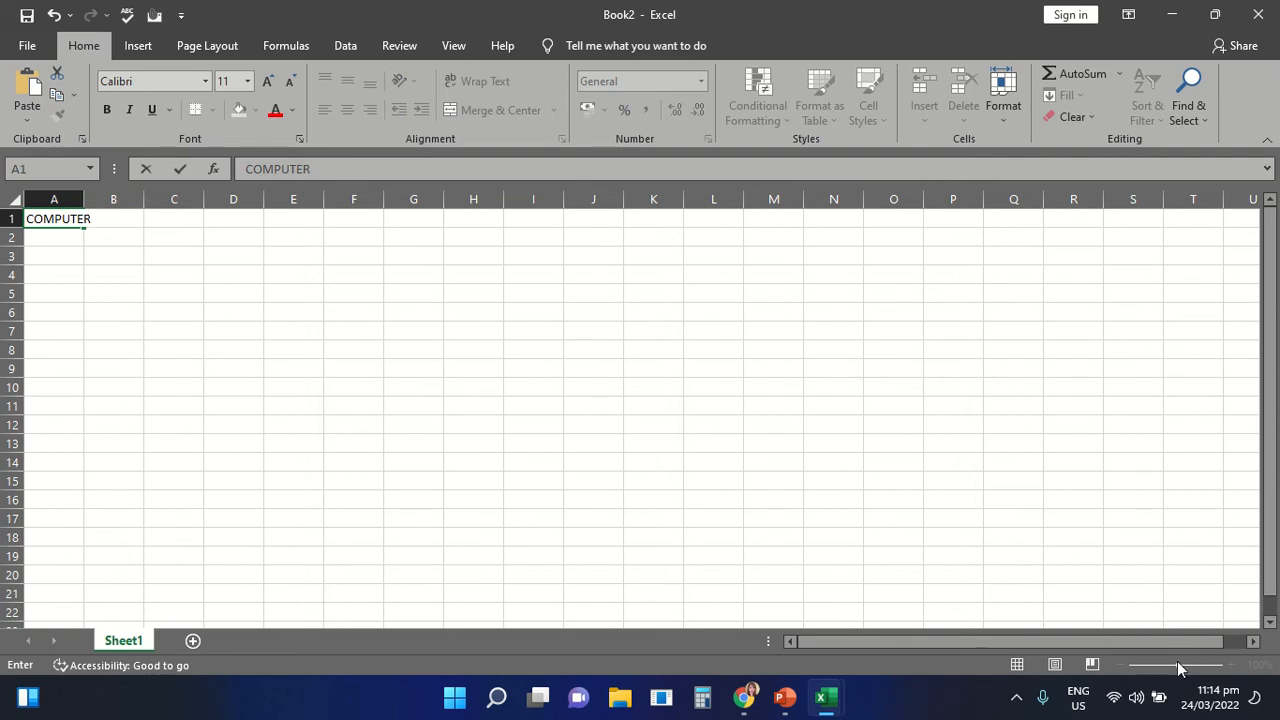
left_click(720, 410)
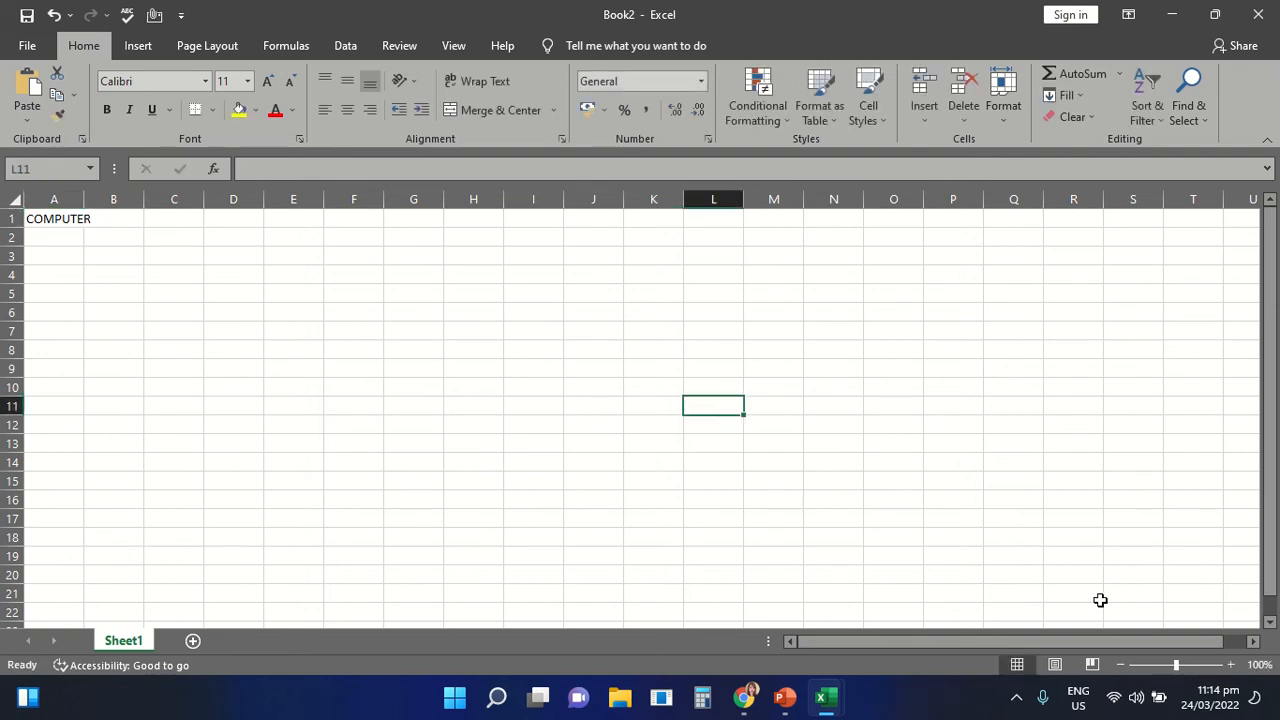
Change the font of the COMPUTER text in cell A1 to Algerian
left_click_drag(1177, 666, 1207, 666)
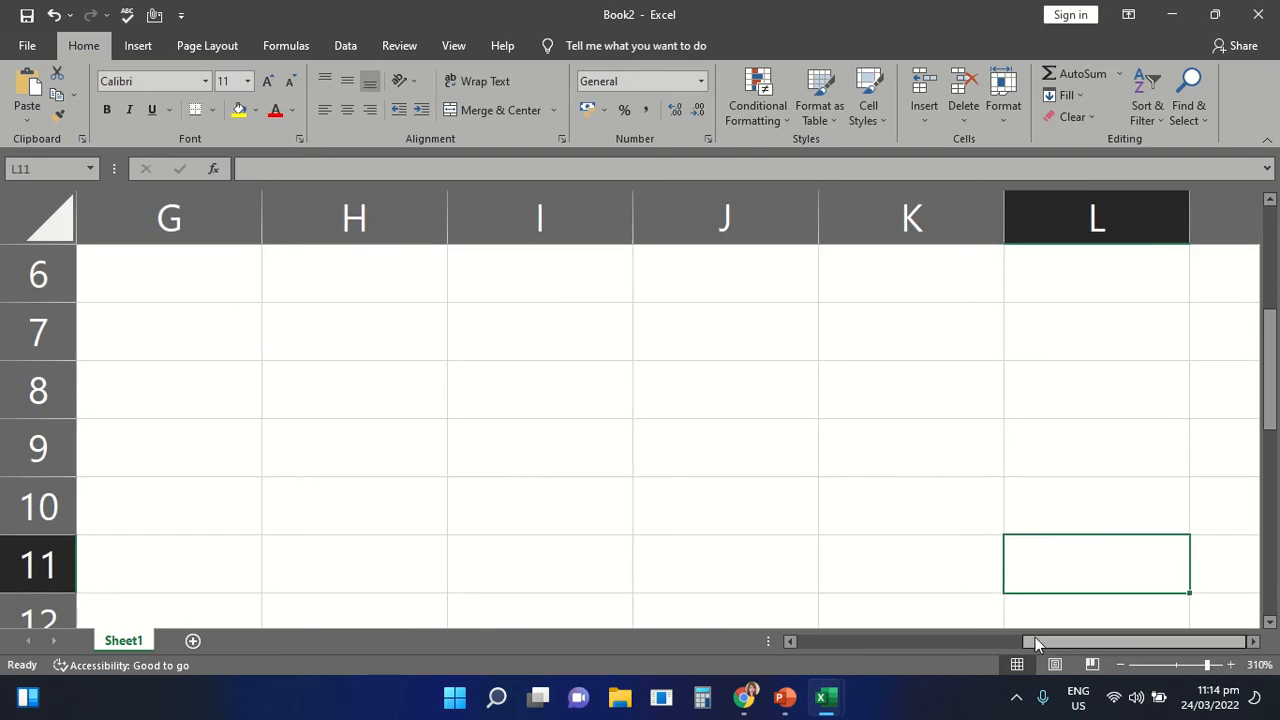
left_click_drag(1035, 637, 808, 636)
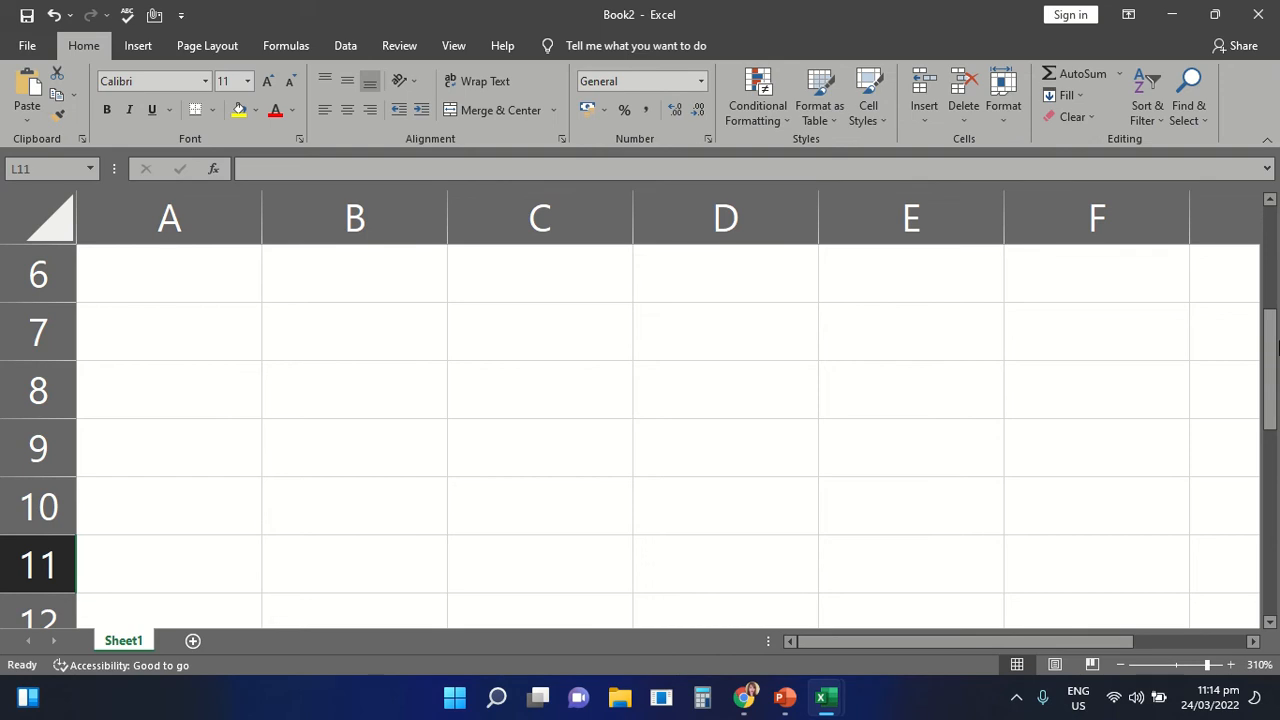
left_click_drag(1272, 340, 1273, 222)
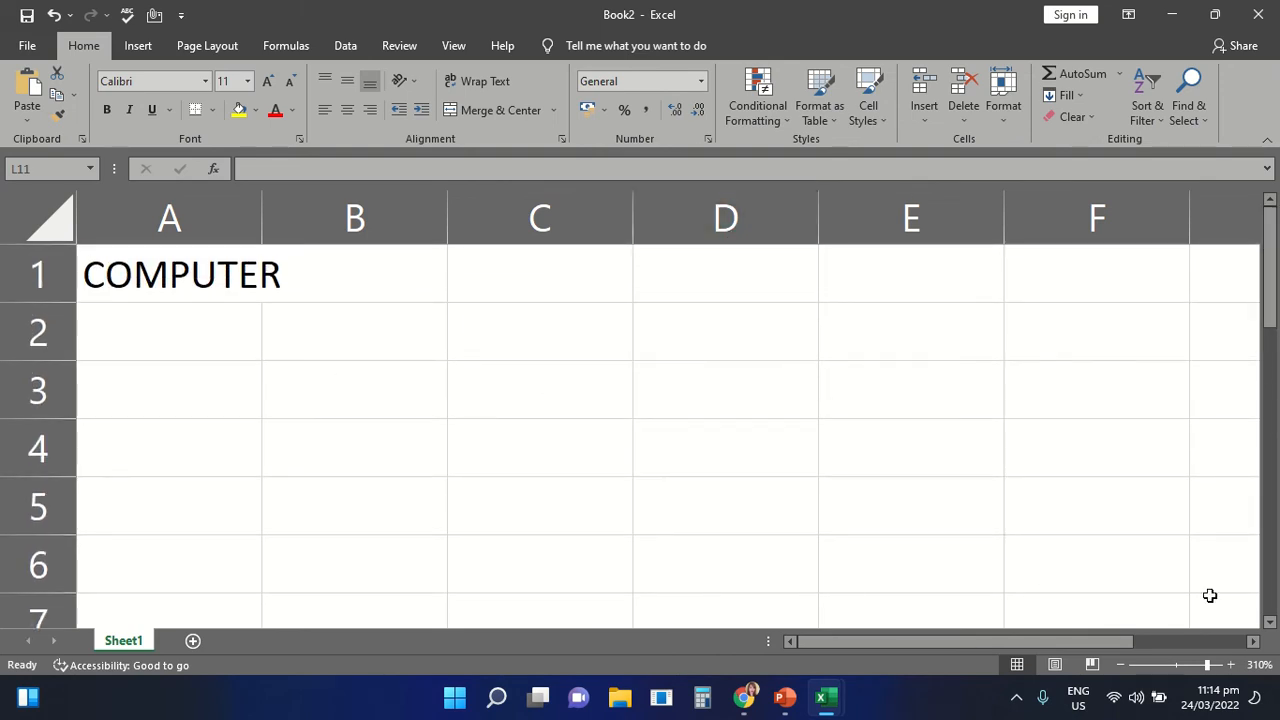
left_click_drag(1208, 665, 1231, 666)
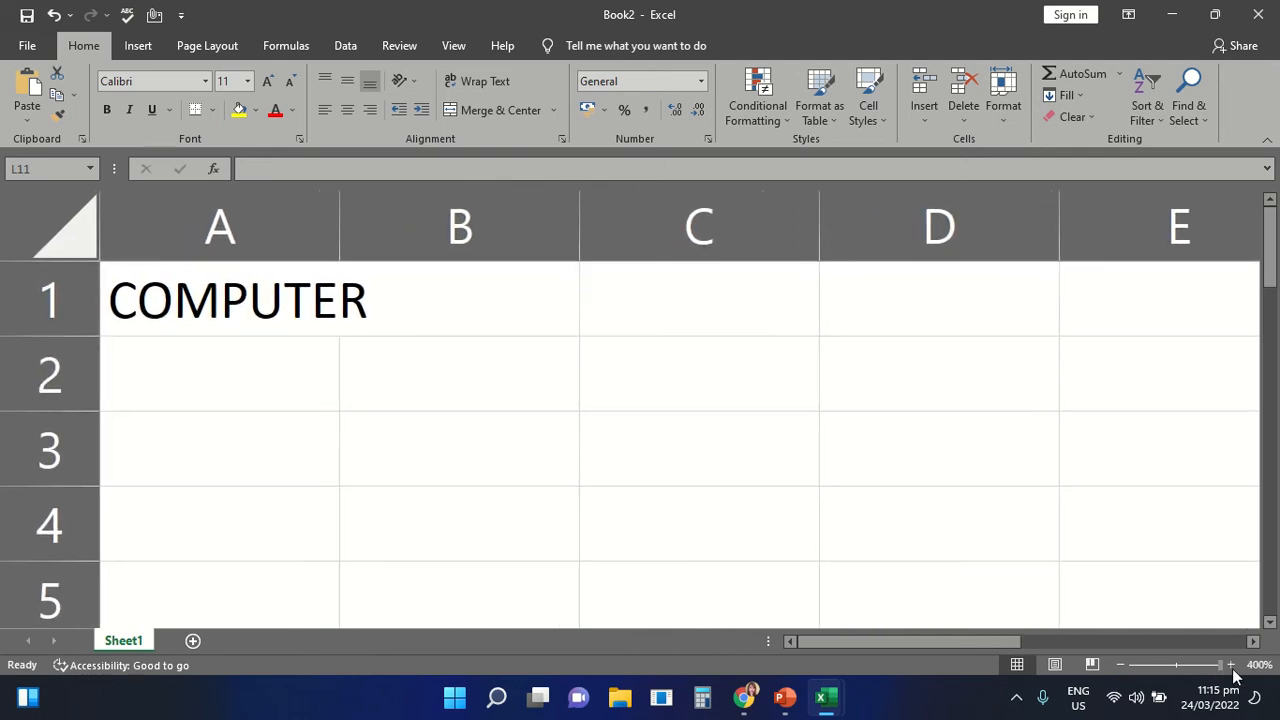
left_click(234, 292)
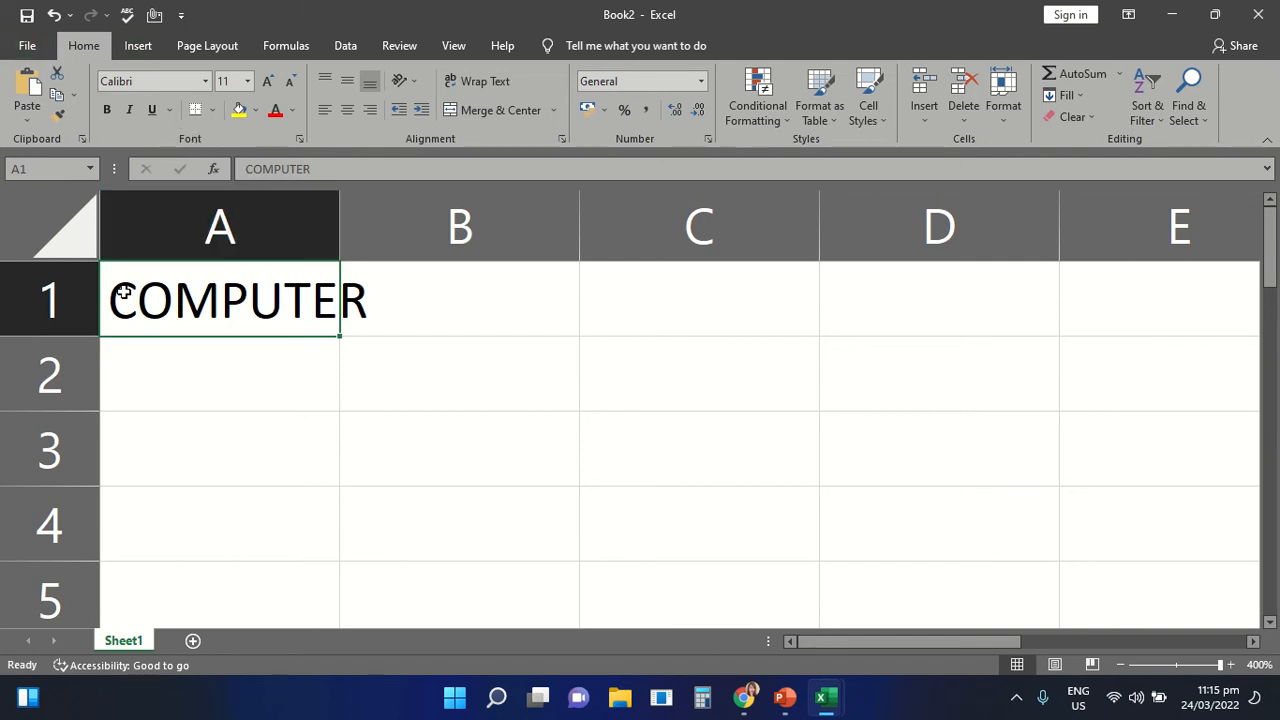
double_click(294, 306)
left_click_drag(378, 306, 102, 290)
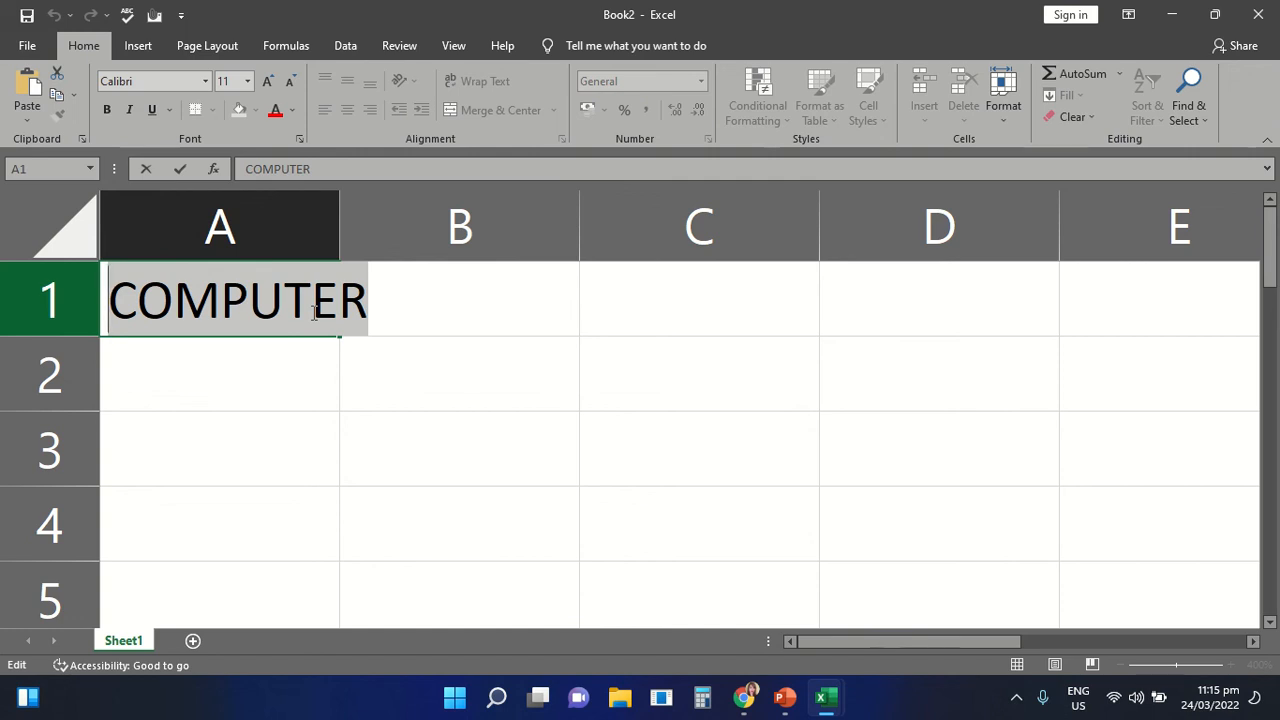
left_click(207, 84)
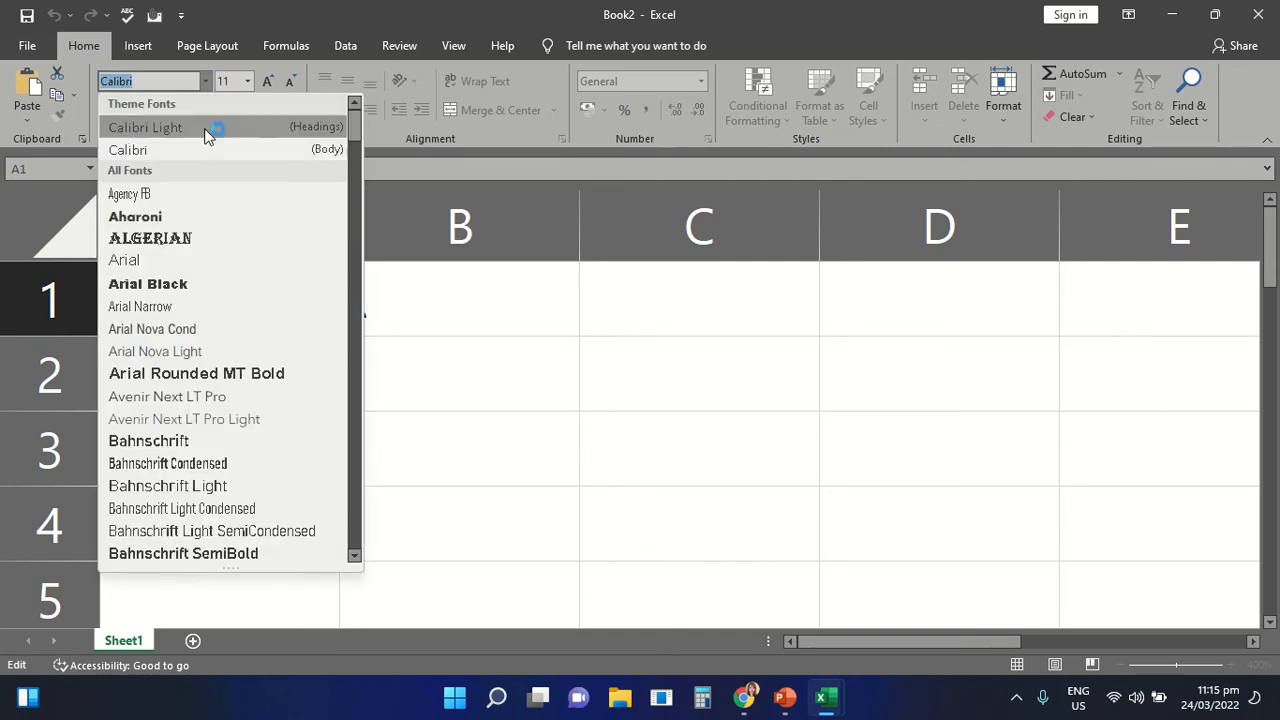
left_click(220, 237)
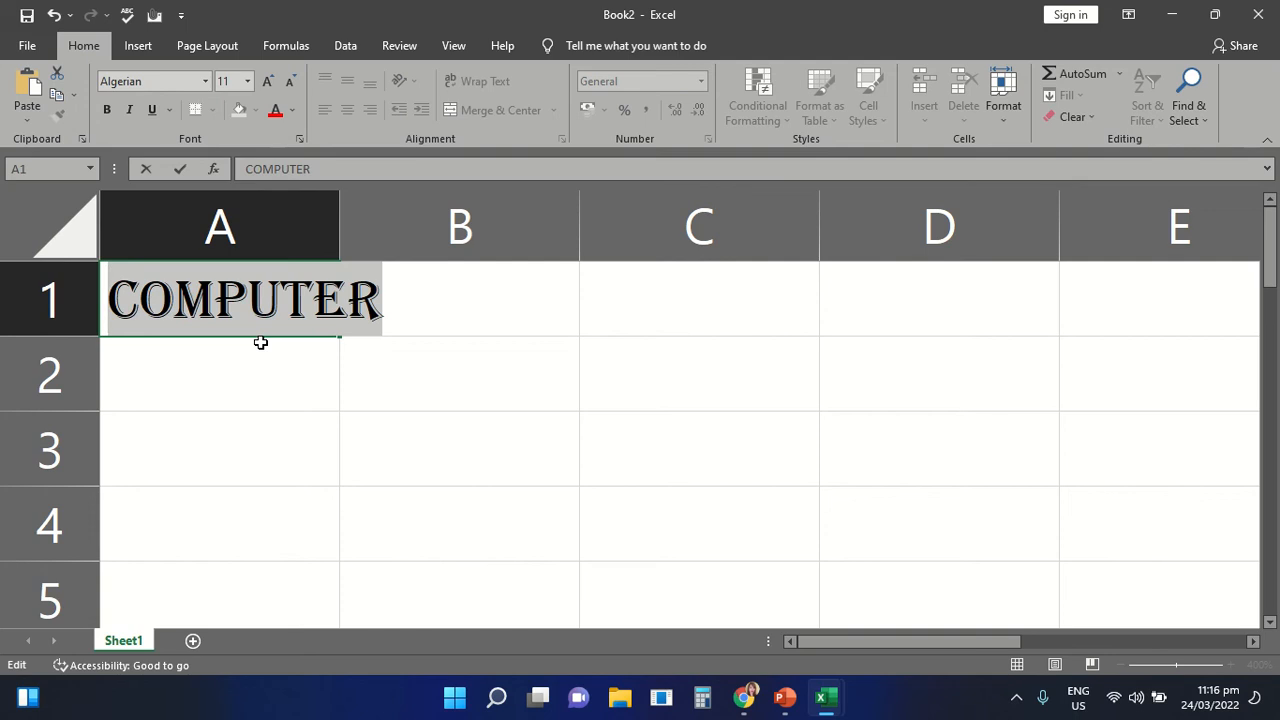
Try font size 16 on the COMPUTER text and settle on size 14
left_click(246, 84)
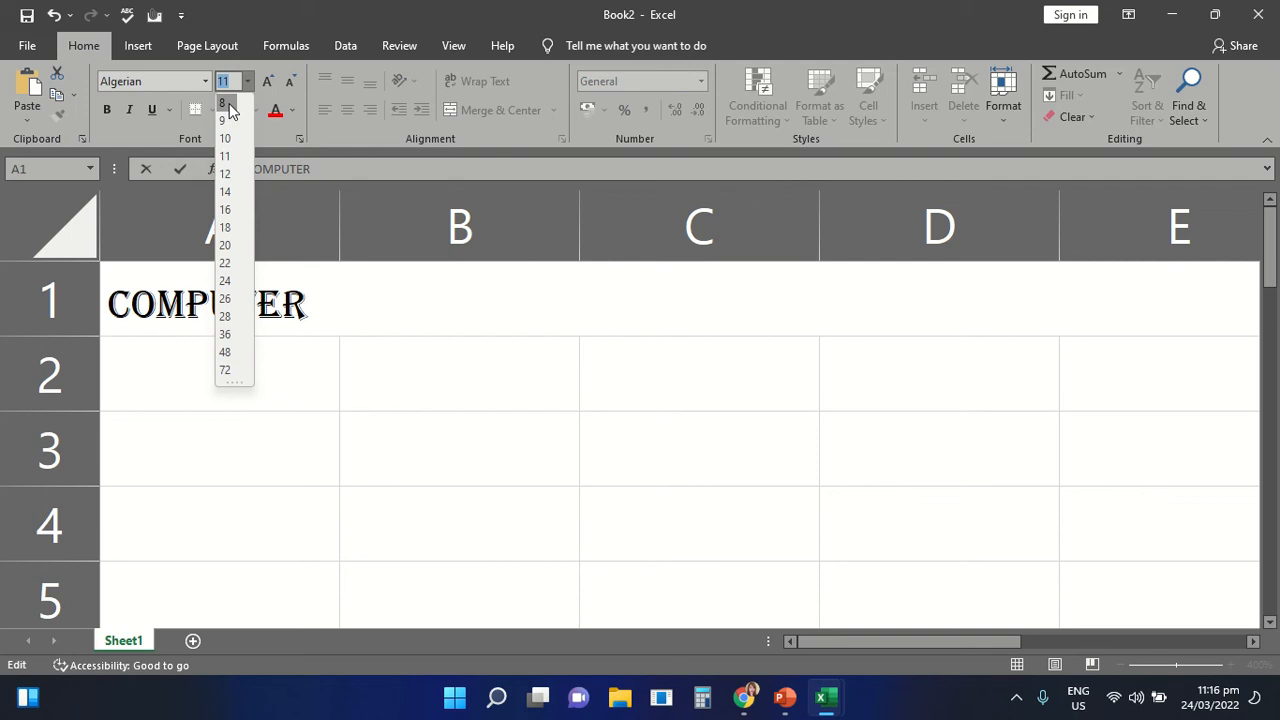
left_click(226, 211)
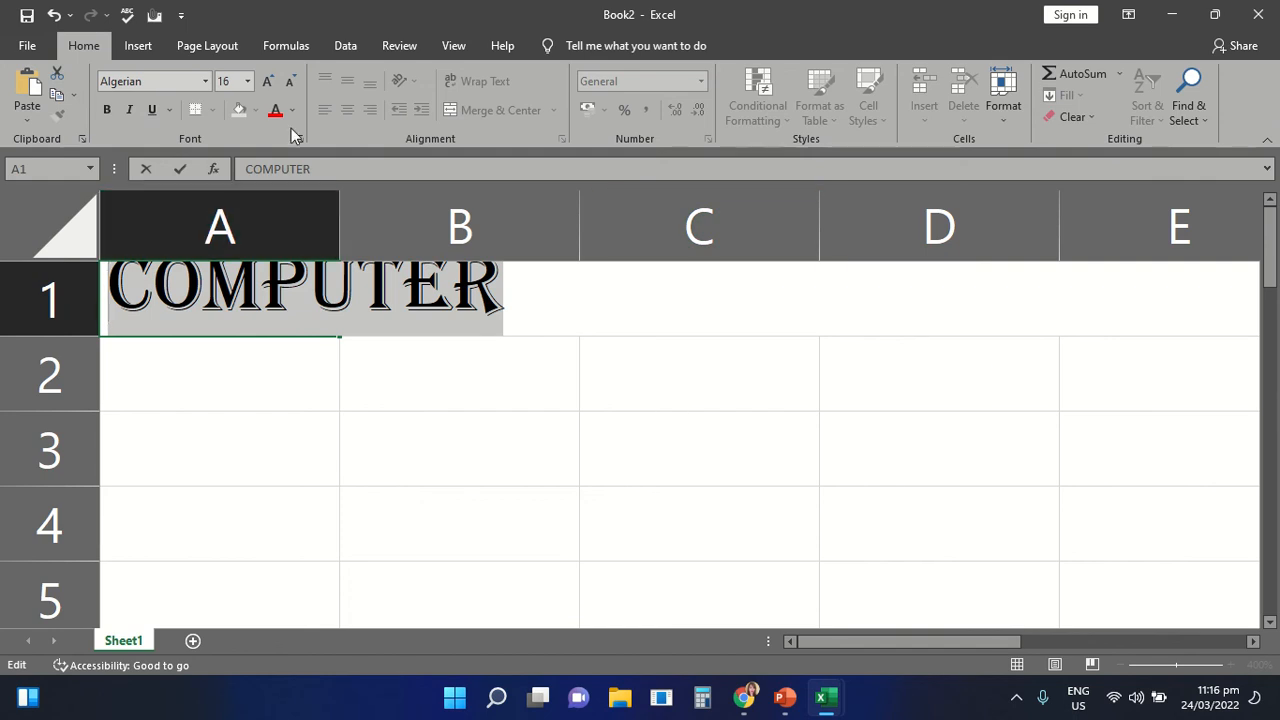
left_click(247, 83)
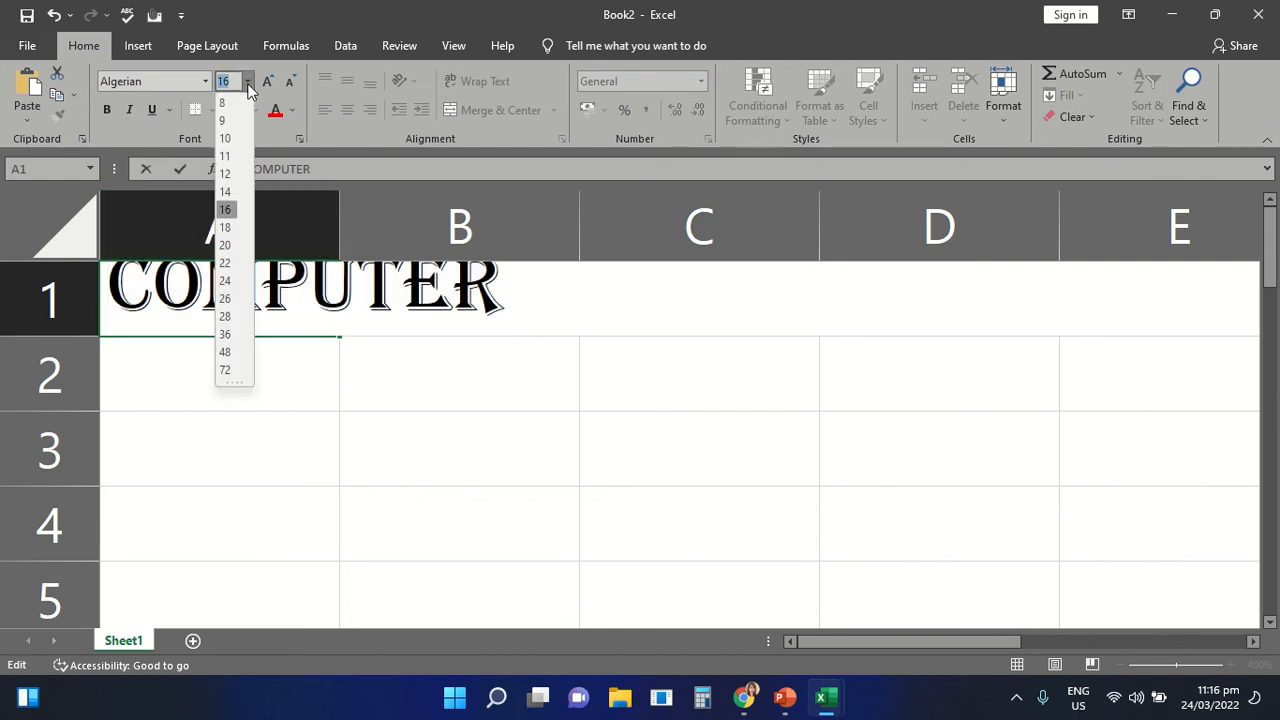
left_click(228, 192)
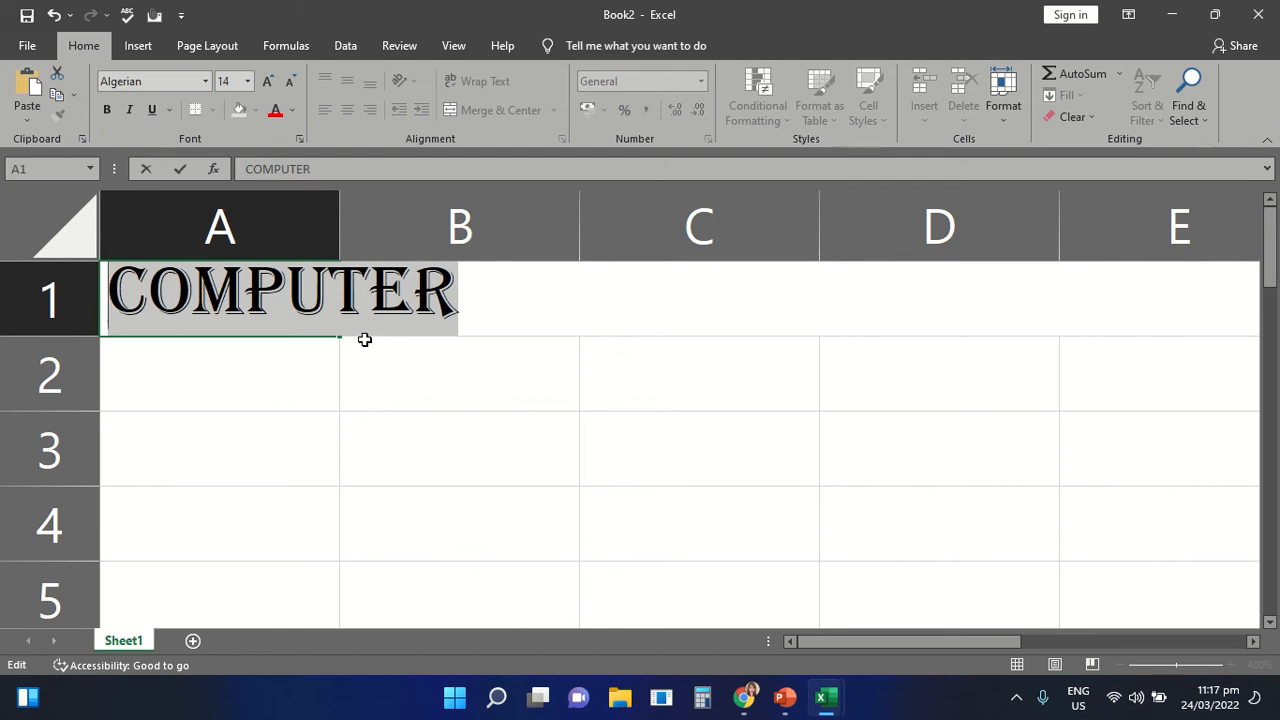
Make the COMPUTER text bold, trying a gold font color before setting it to black
left_click(295, 114)
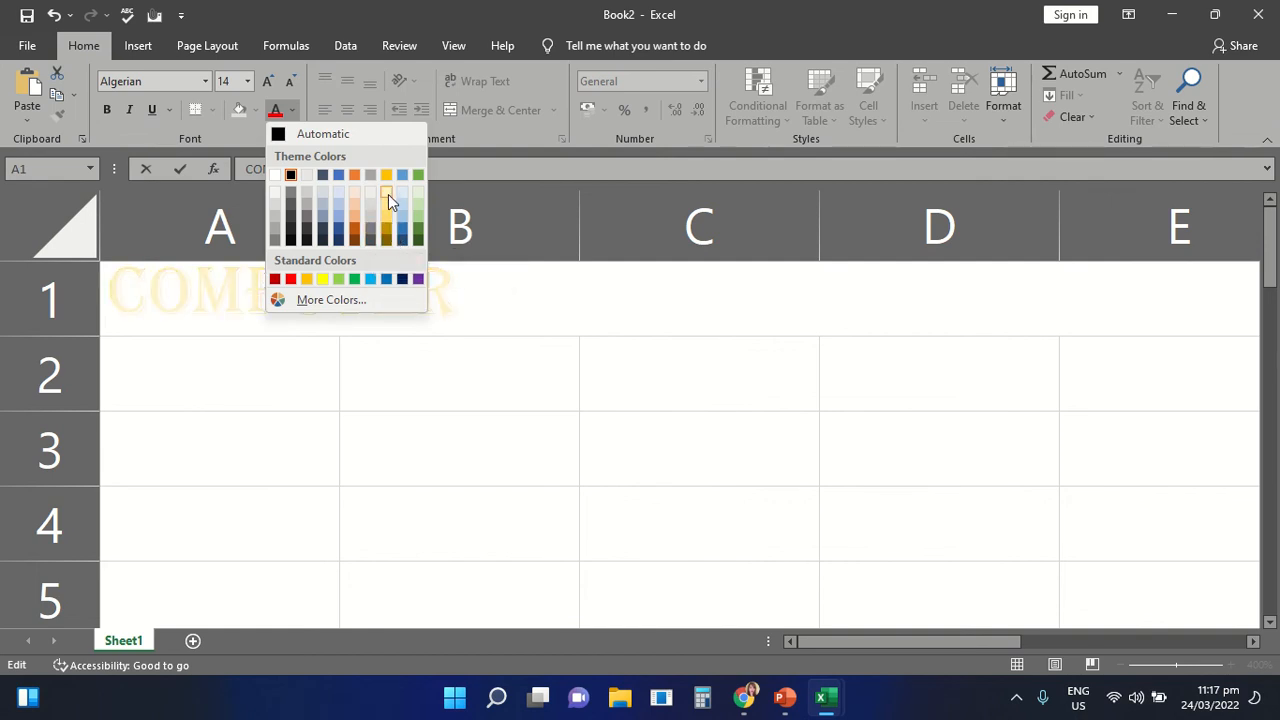
left_click(386, 219)
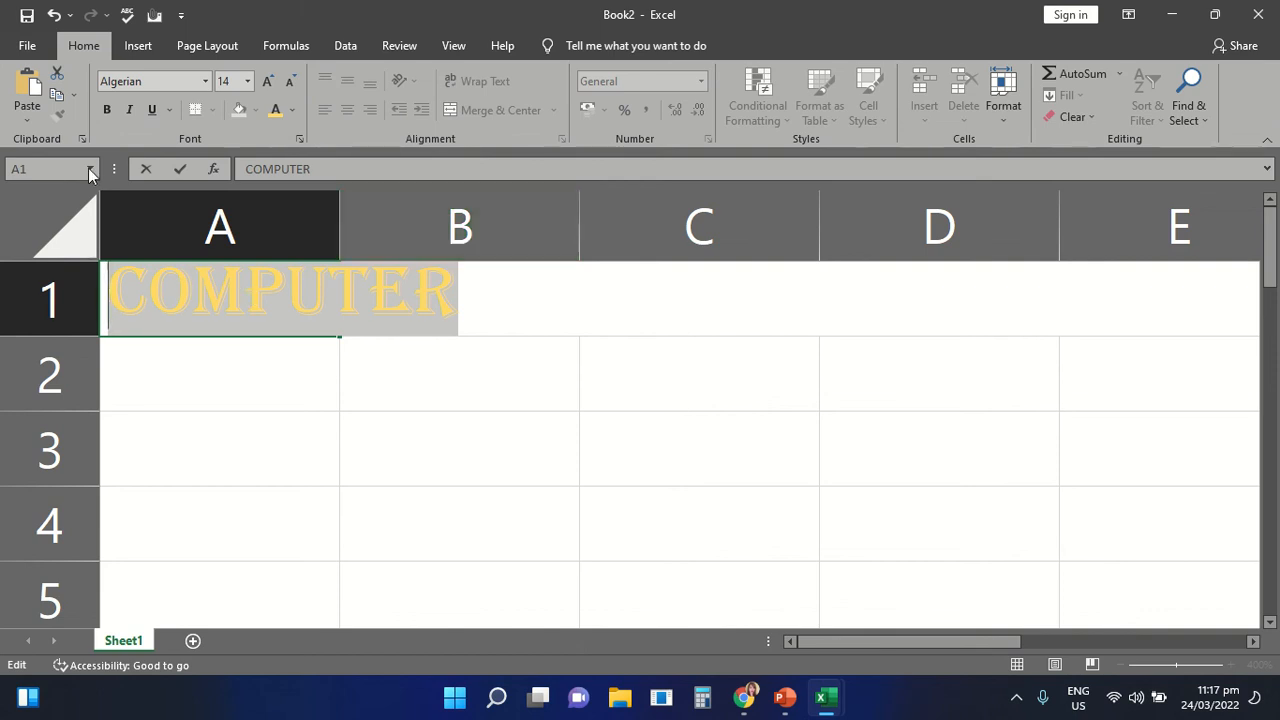
left_click(107, 110)
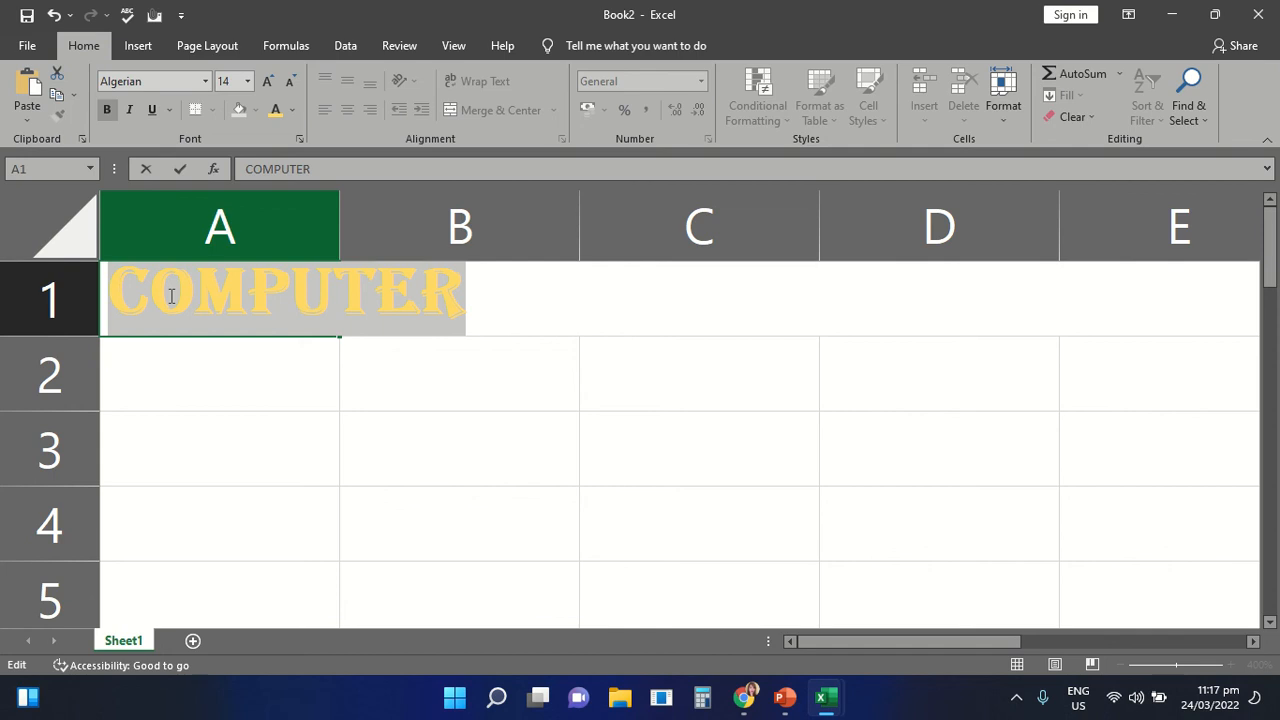
left_click(290, 112)
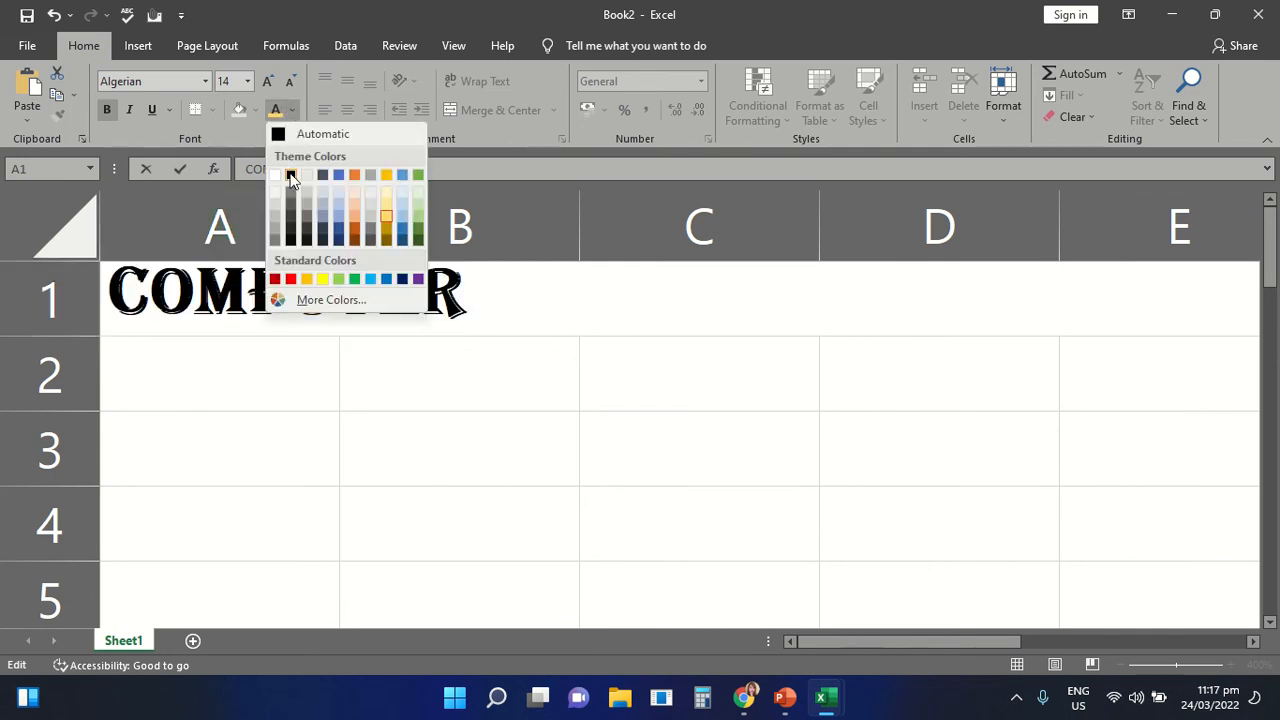
left_click(290, 177)
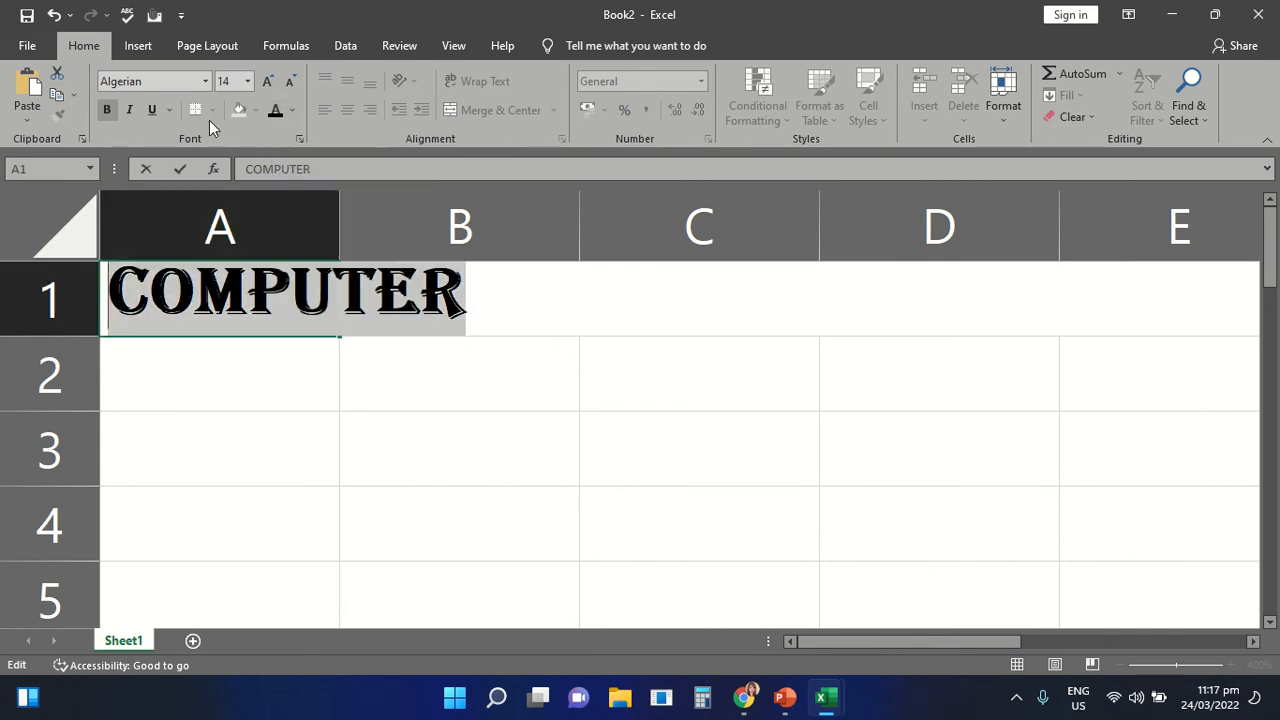
Italicize the COMPUTER text, apply a single underline and finish editing cell A1
left_click(131, 110)
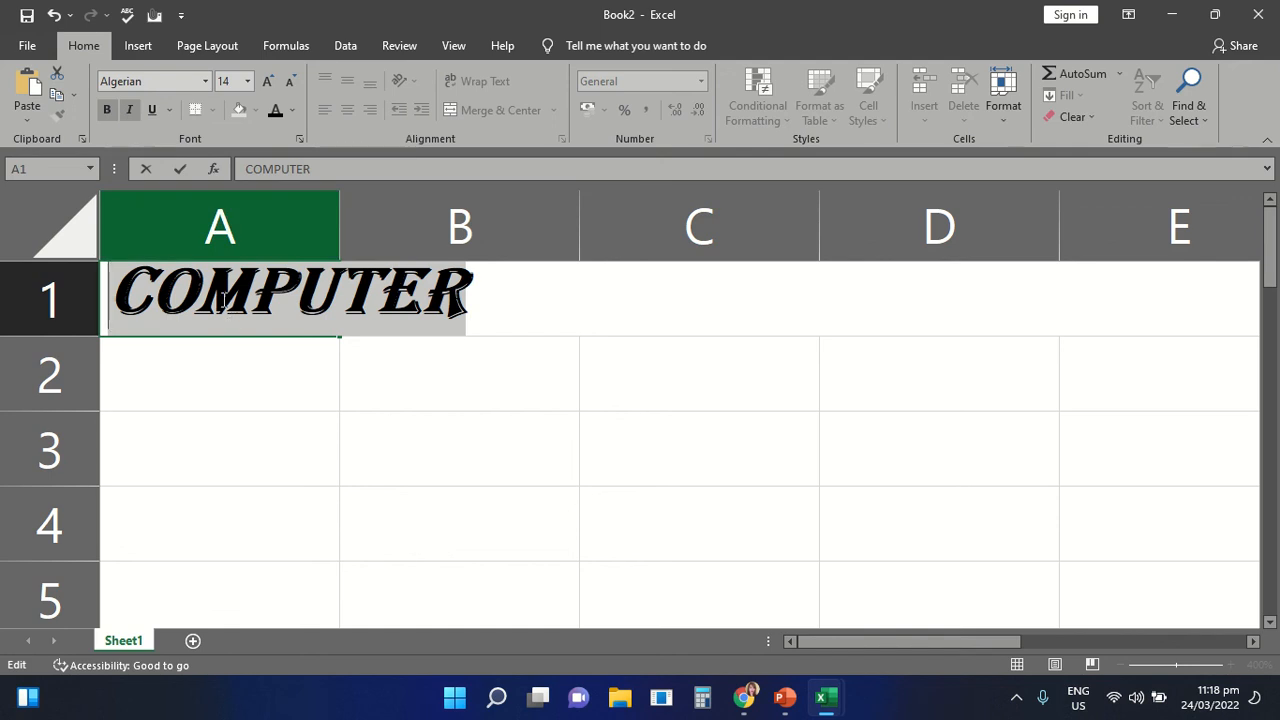
left_click(153, 111)
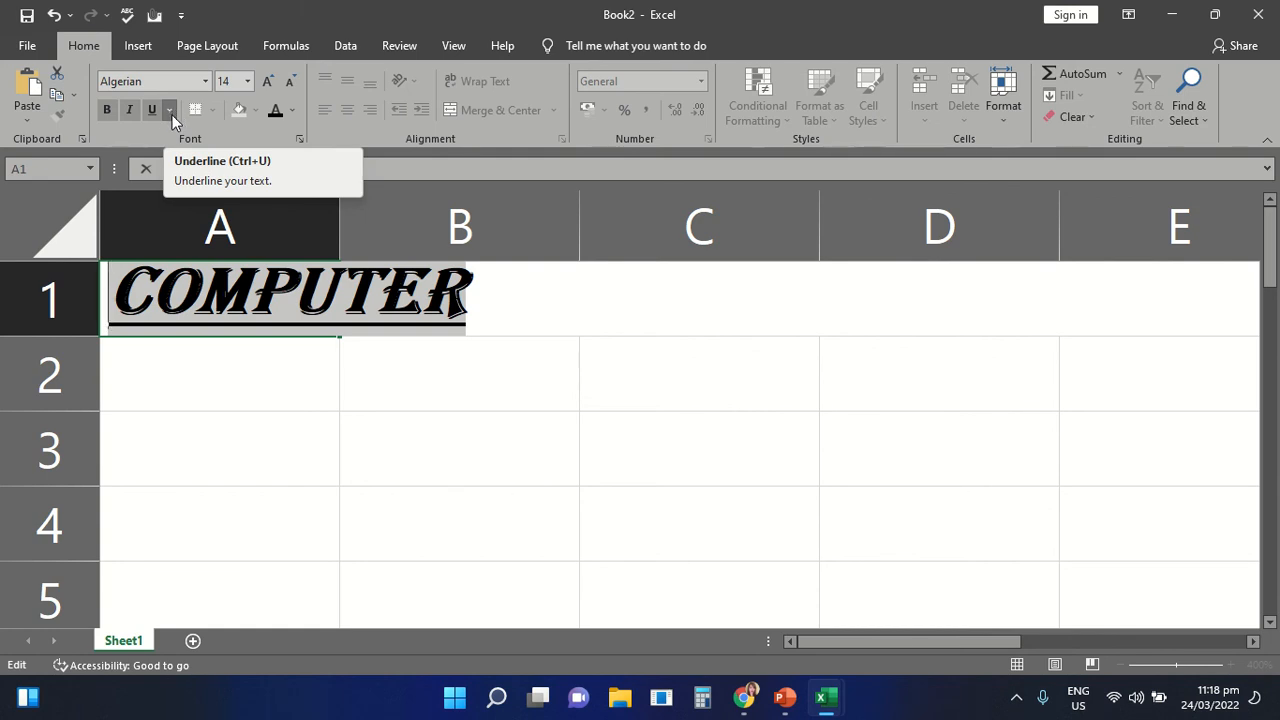
left_click(170, 110)
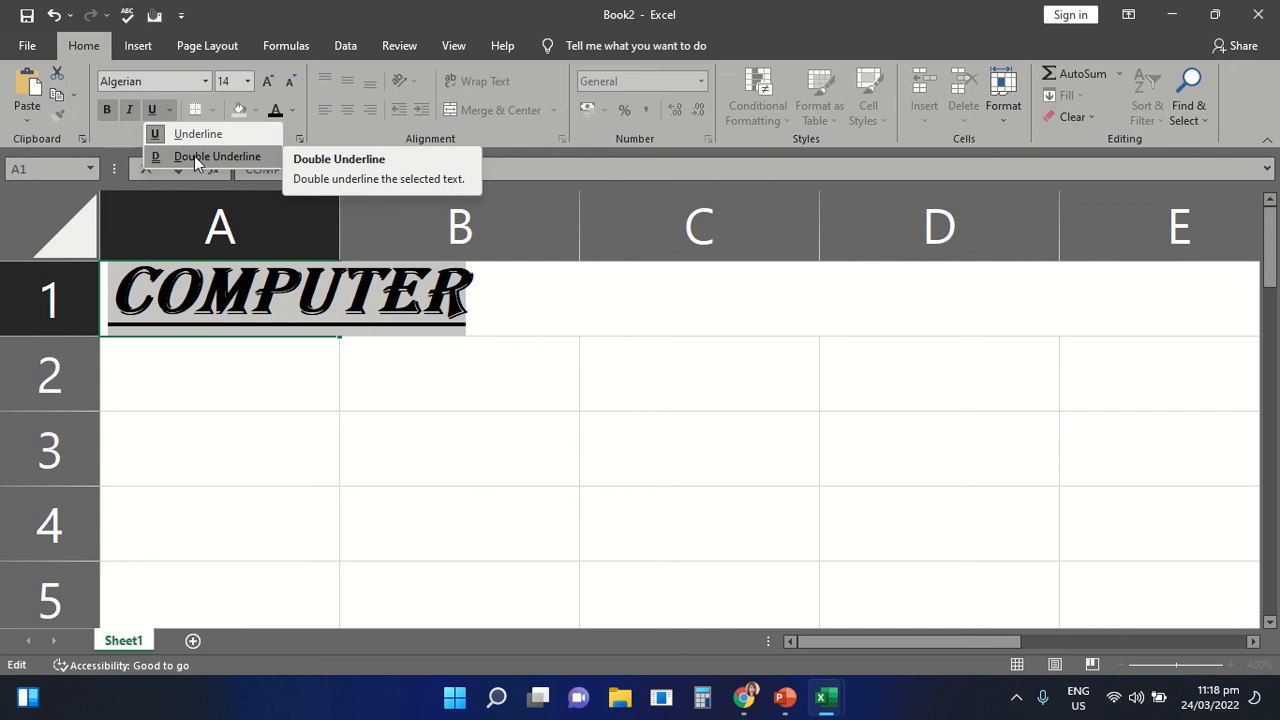
left_click(127, 133)
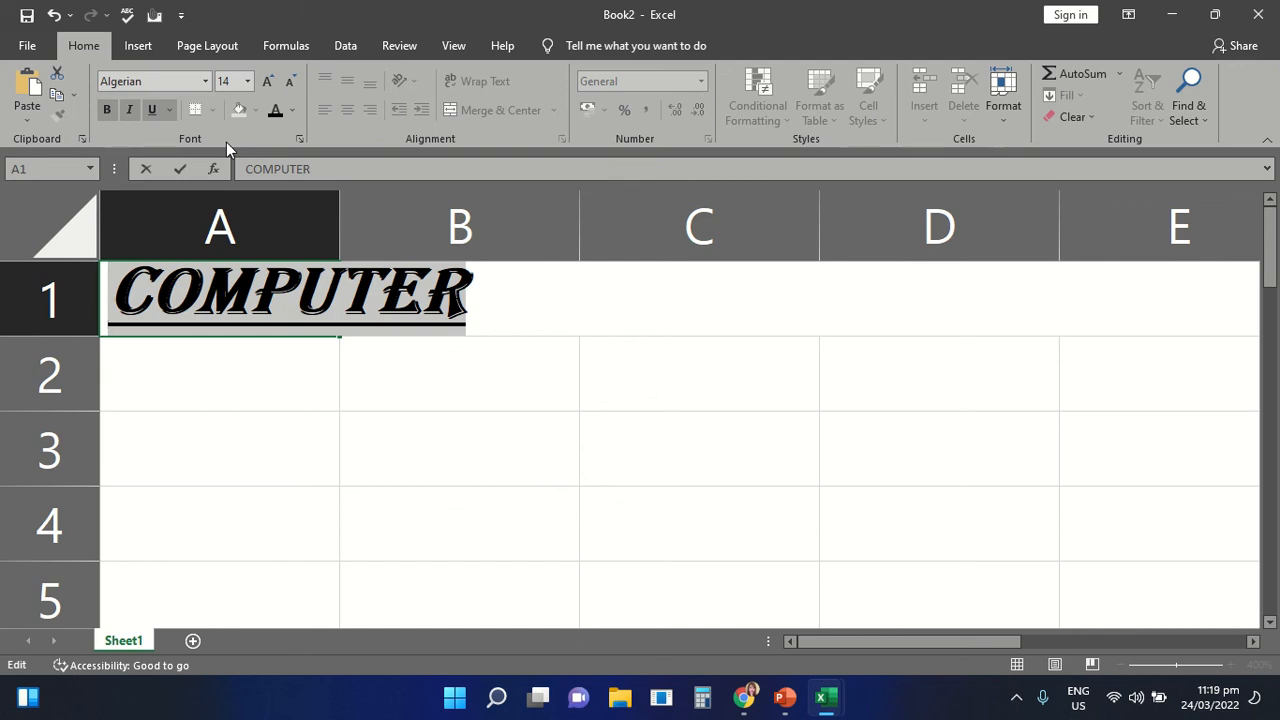
left_click(246, 300)
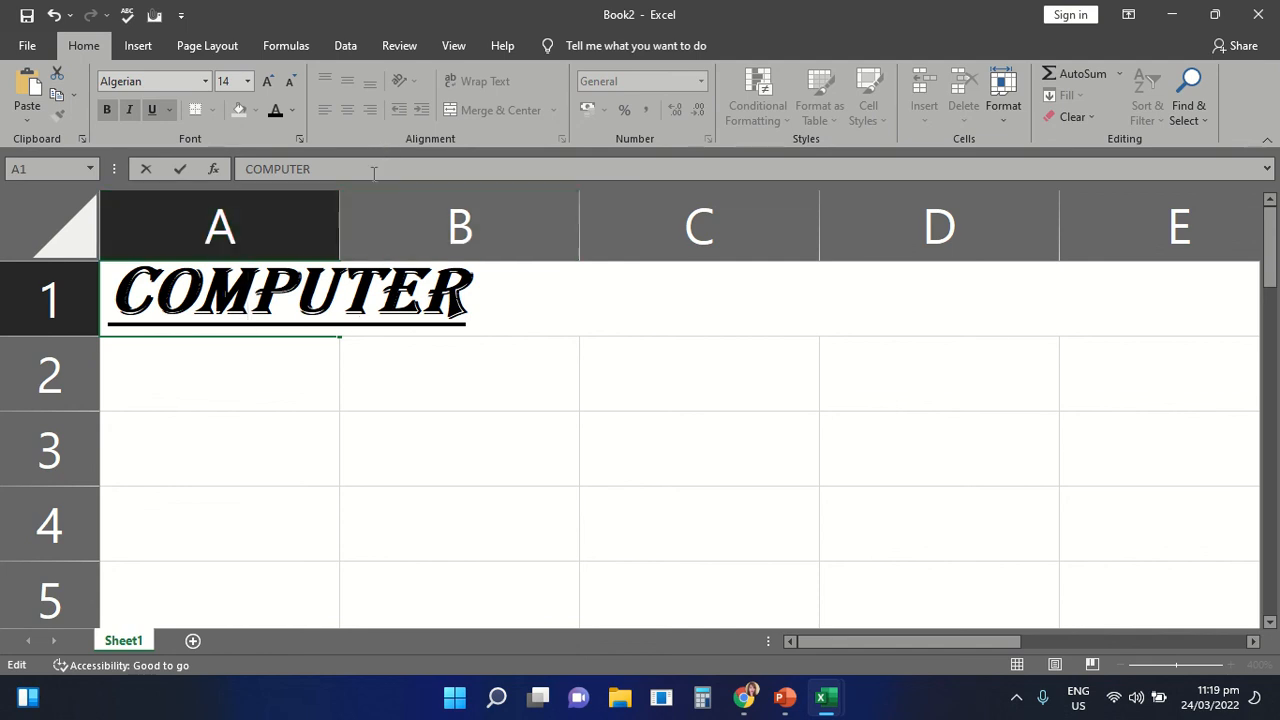
left_click(289, 370)
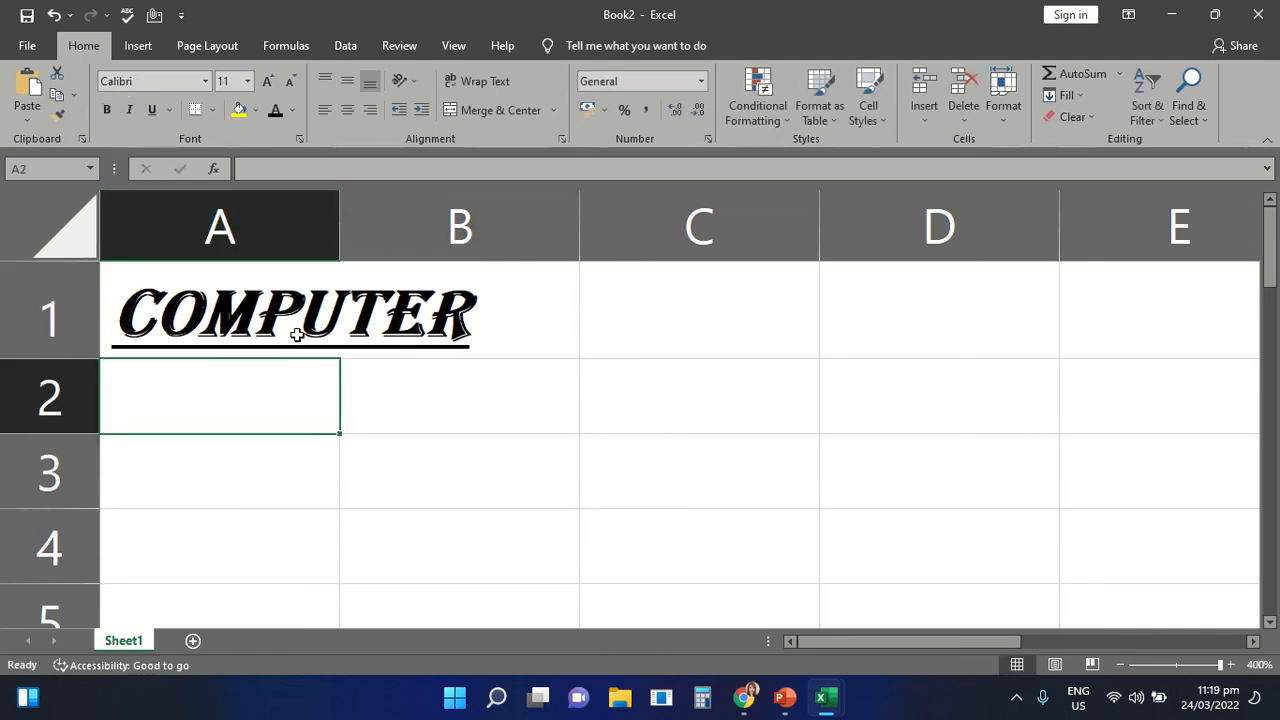
Try right alignment on cell A1 and switch it to left alignment
left_click(294, 331)
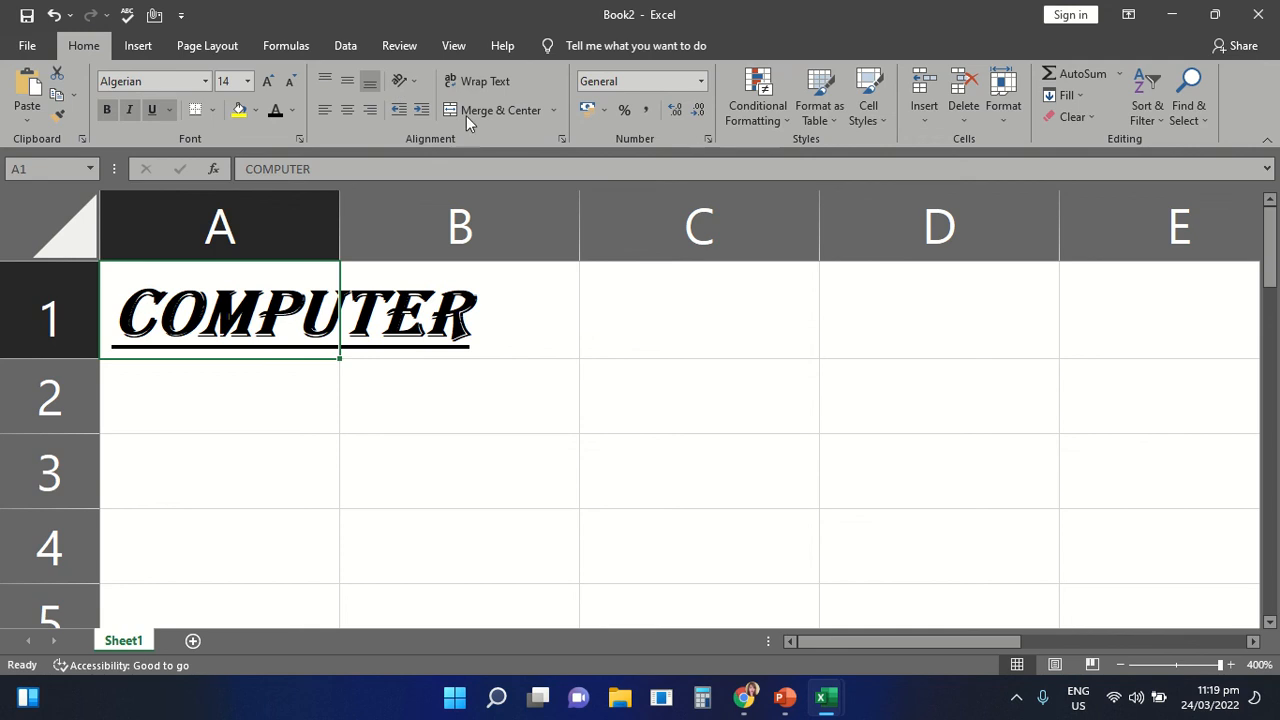
left_click(367, 108)
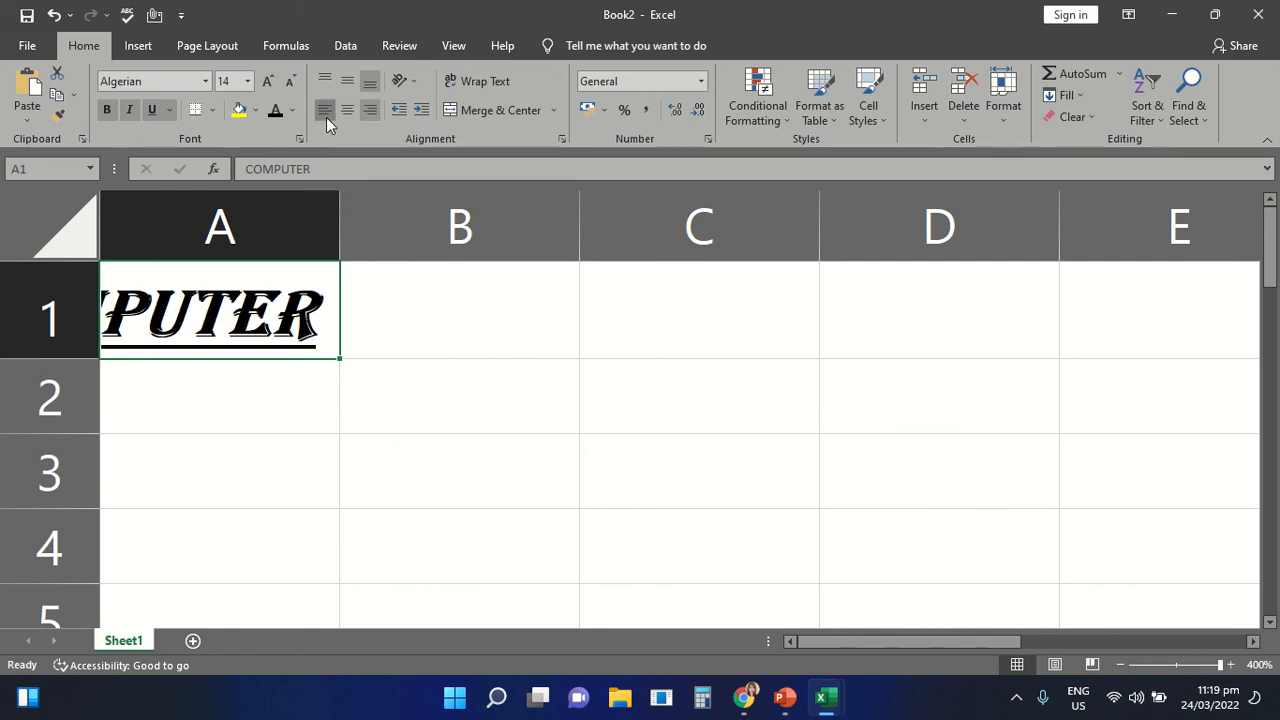
left_click(326, 117)
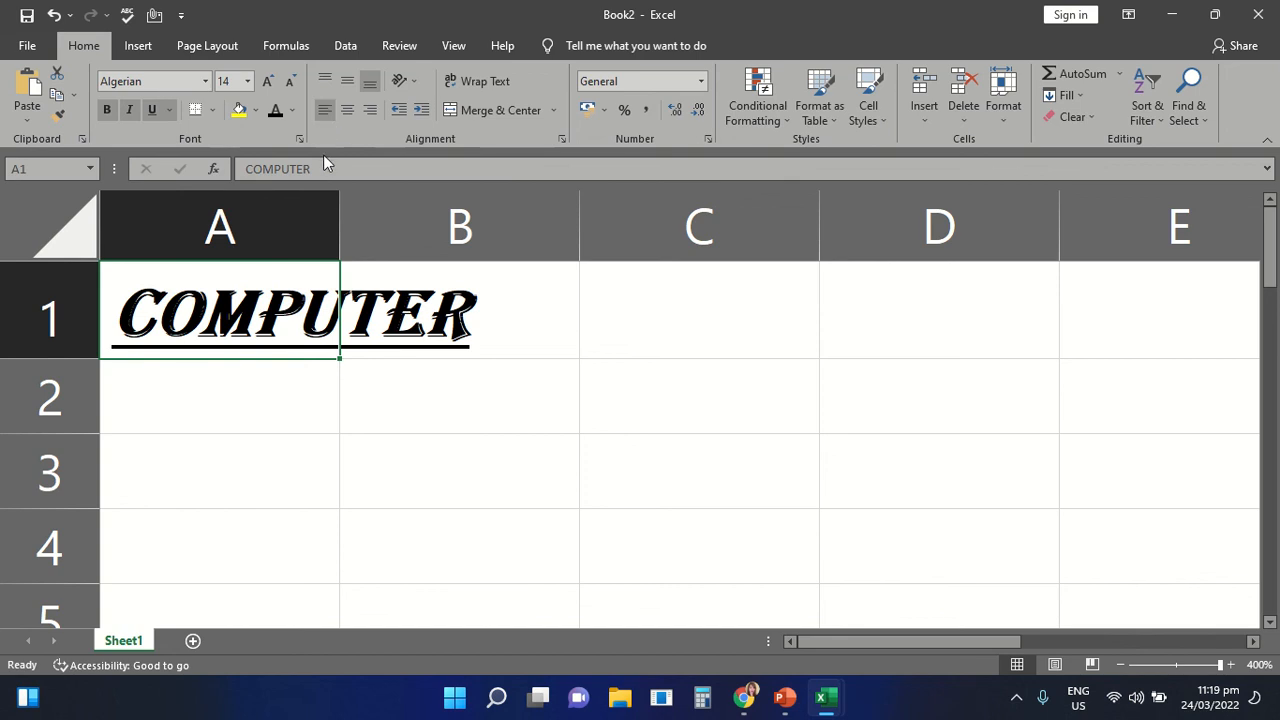
Merge and center cells A1 and B1 so the COMPUTER heading spans both columns
left_click(289, 406)
left_click(232, 326)
left_click_drag(188, 298, 407, 300)
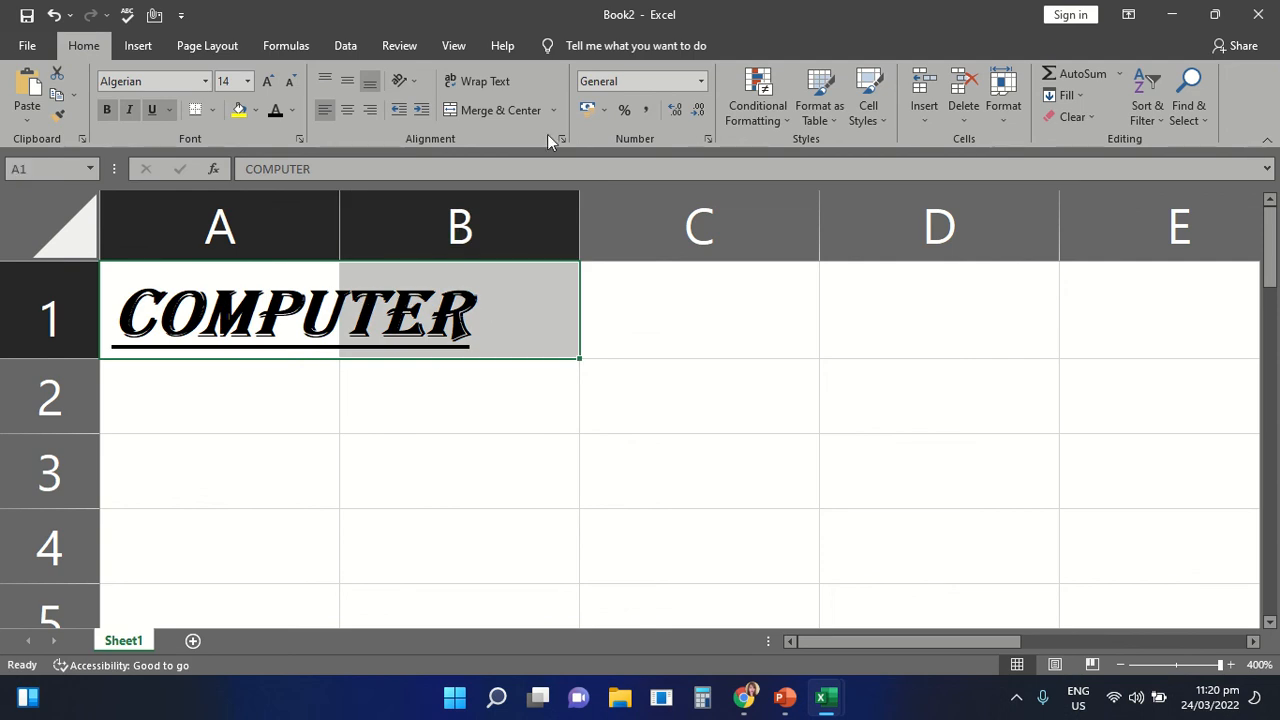
left_click(479, 113)
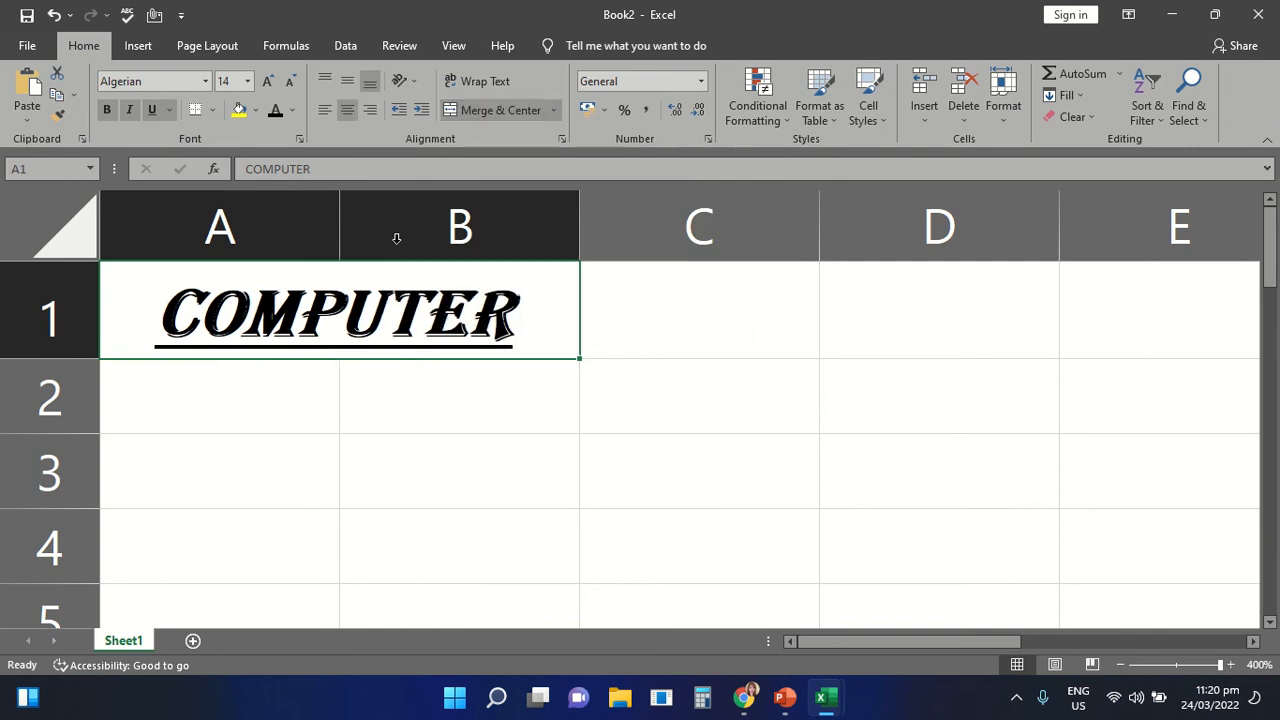
Try left and center alignment on the merged COMPUTER cell and finish with right alignment
left_click(322, 114)
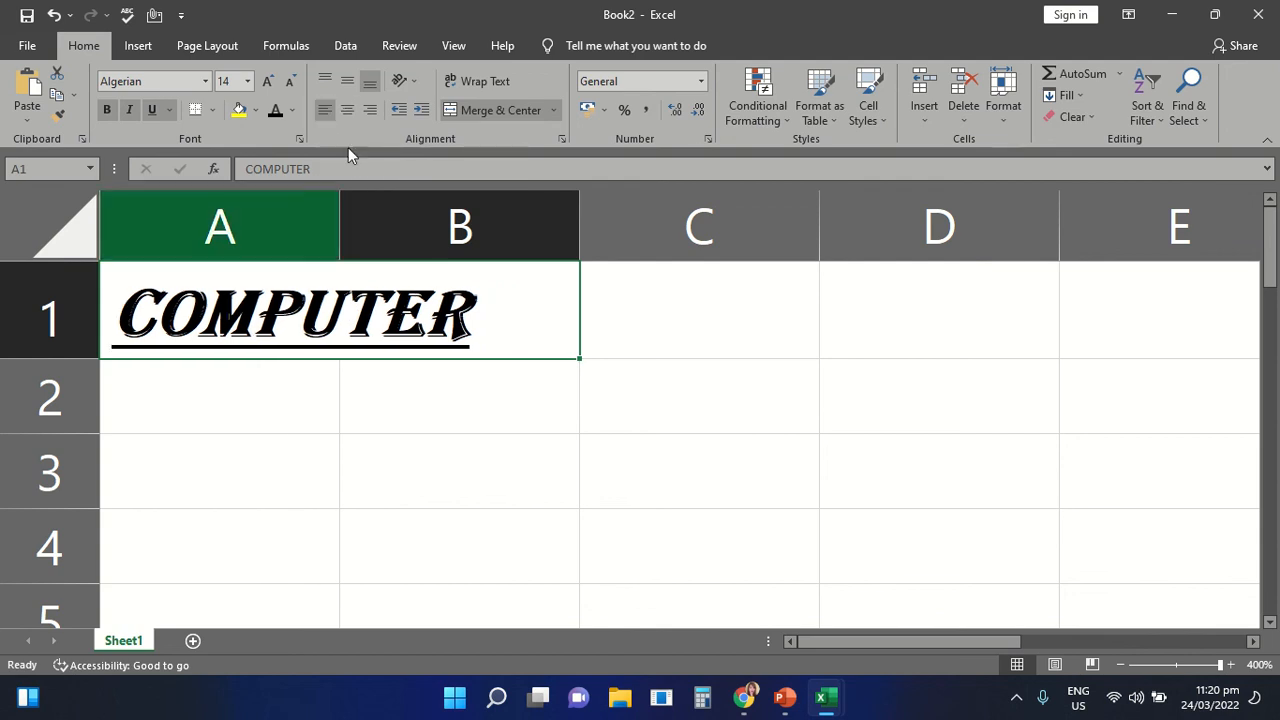
left_click(345, 111)
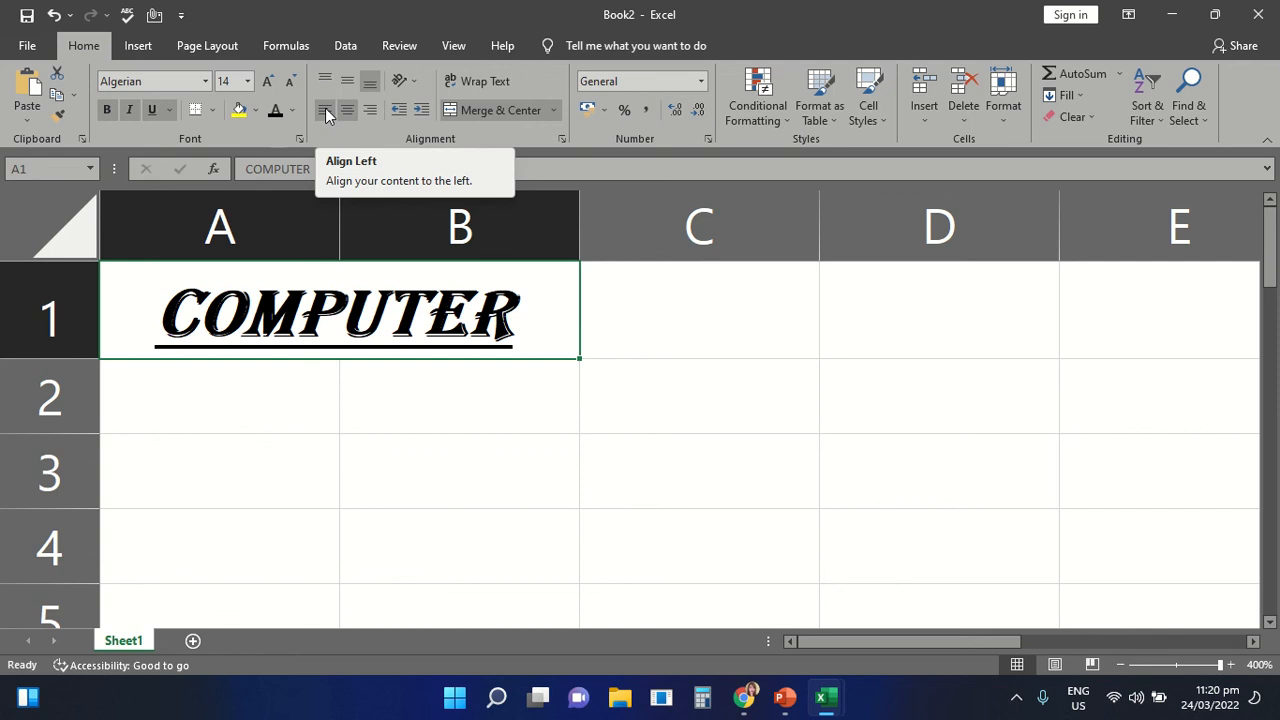
left_click(325, 111)
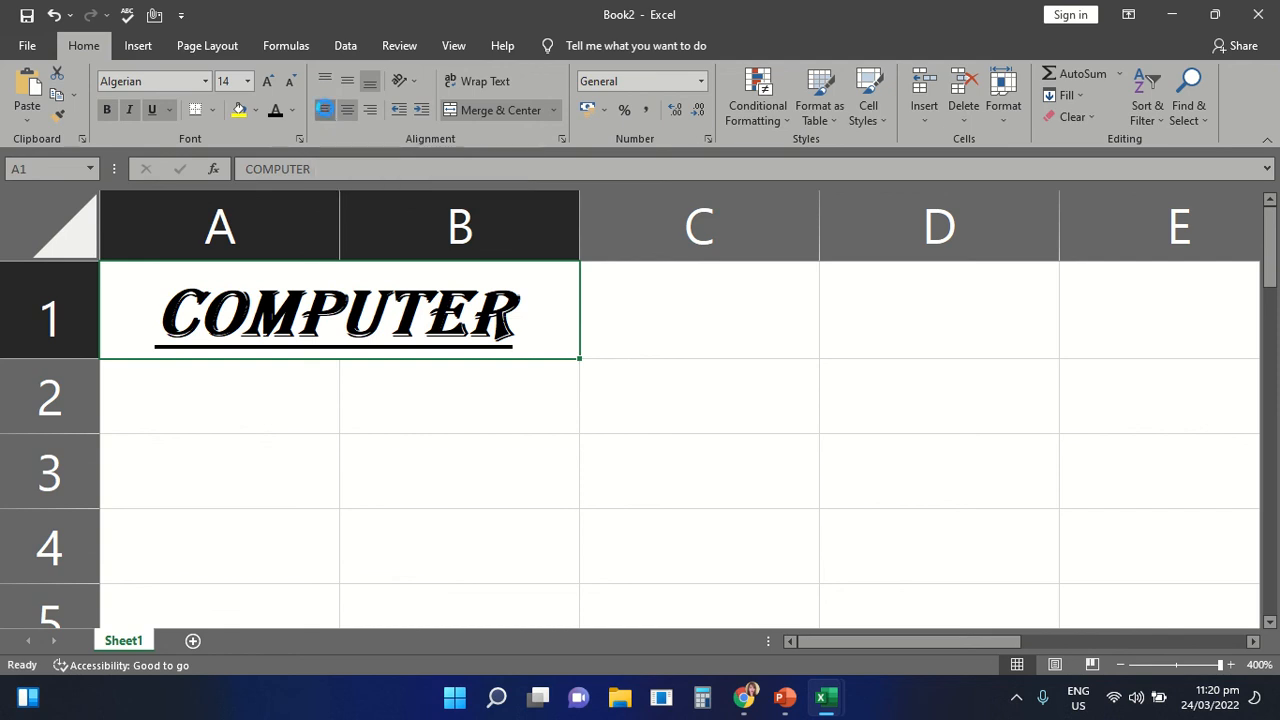
left_click(345, 110)
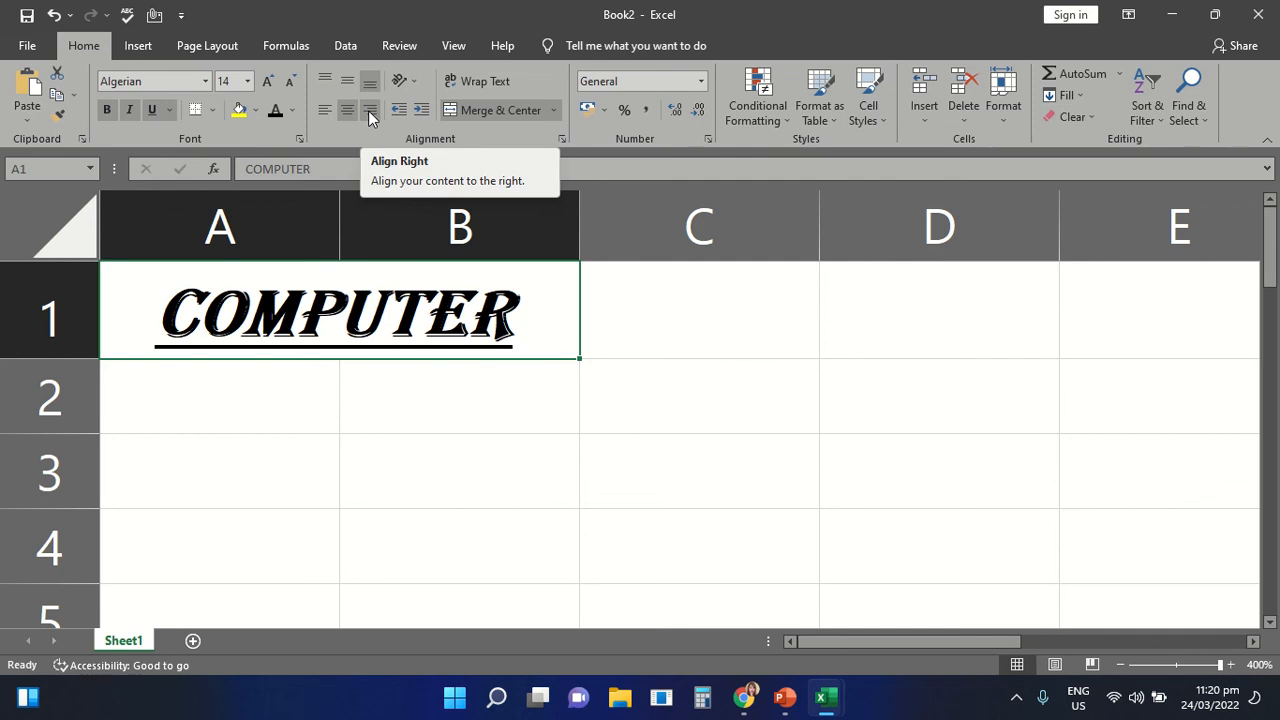
left_click(368, 110)
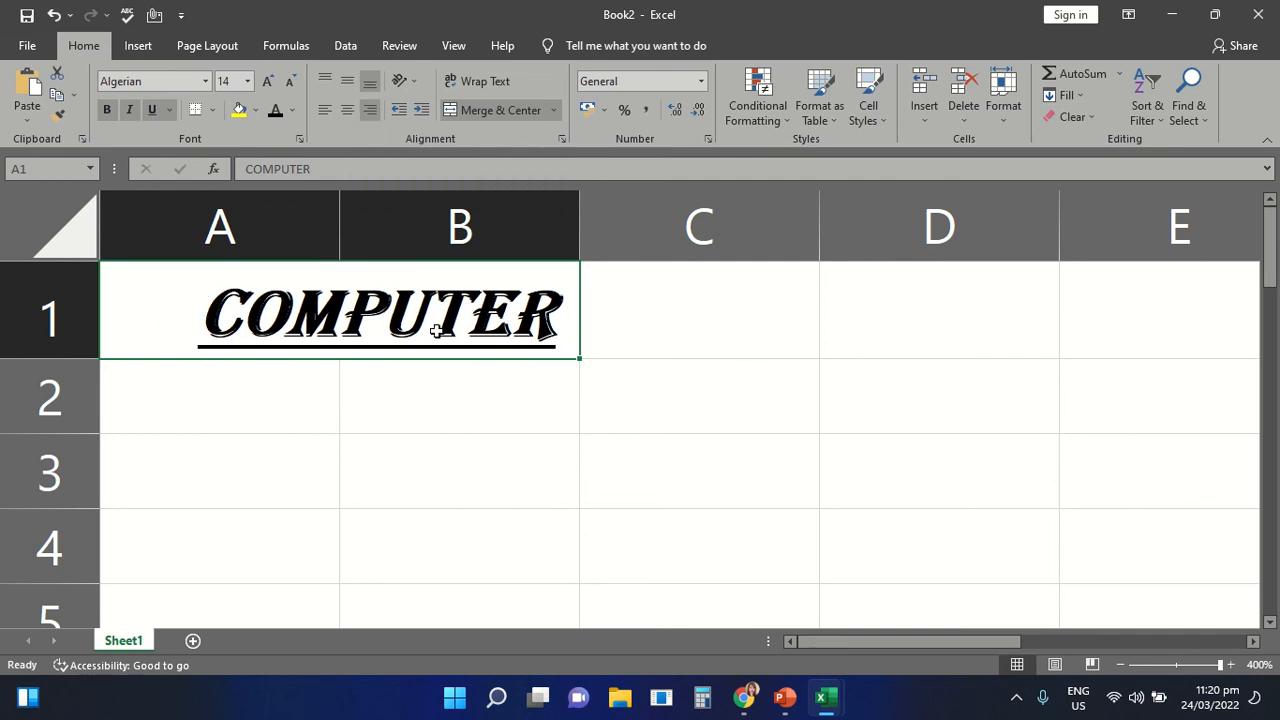